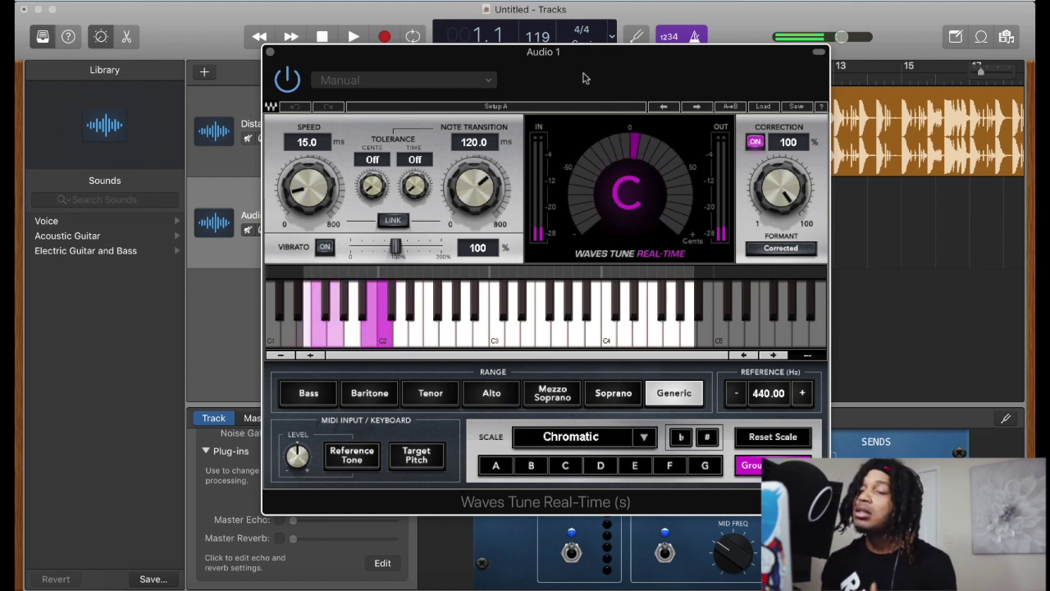
# Step: Set both the Speed and the Note Transition of Waves Tune Real-Time to 0.1 ms
pyautogui.moveTo(314, 188); pyautogui.dragTo(314, 230)
pyautogui.moveTo(482, 184)
pyautogui.mouseDown()
pyautogui.moveTo(482, 205)
pyautogui.moveTo(484, 185)
pyautogui.mouseUp()
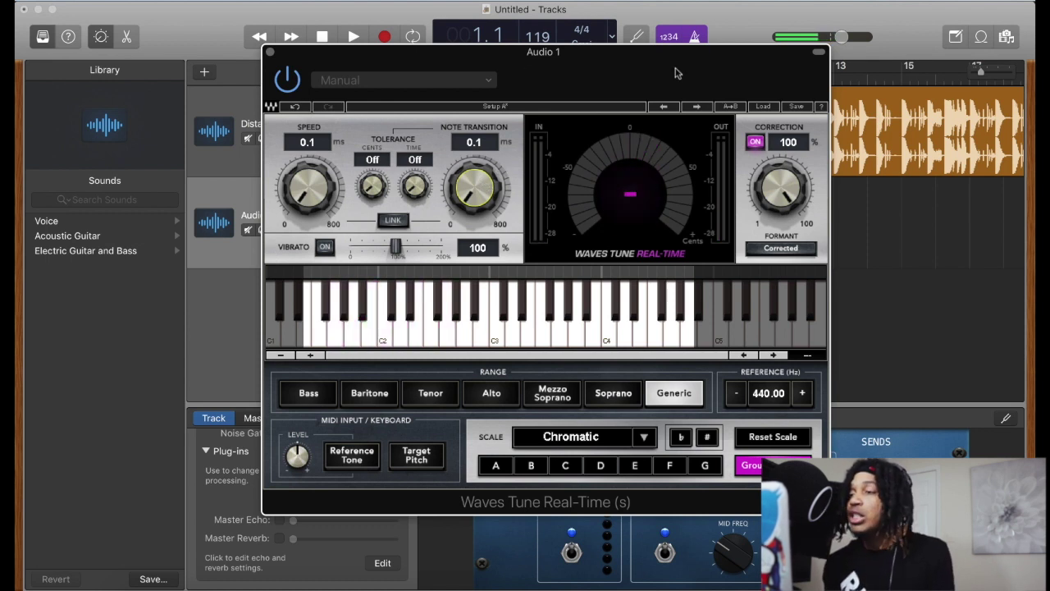
pyautogui.moveTo(656, 63); pyautogui.dragTo(636, 75)
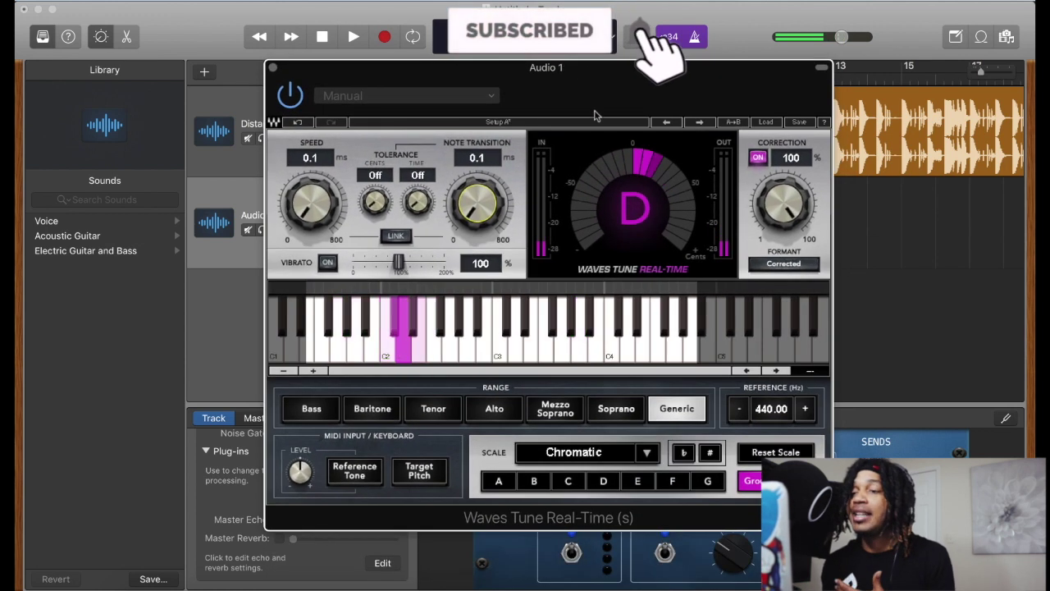
# Step: Check the beat's key in Mixed In Key 7, and set the Waves Tune Real-Time scale in GarageBand to B Natural Minor
pyautogui.click(238, 584)
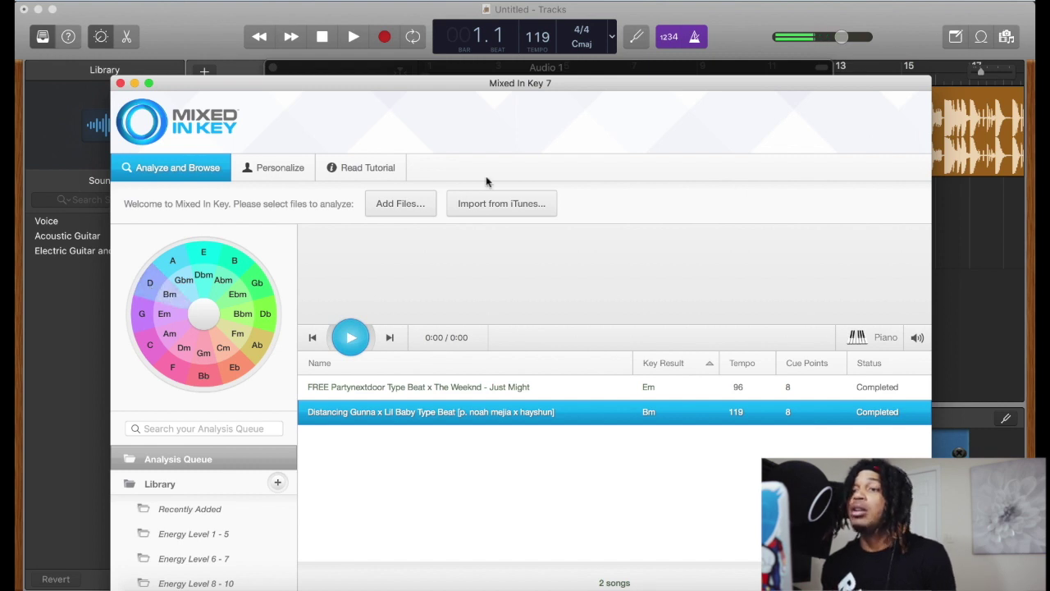
pyautogui.click(222, 41)
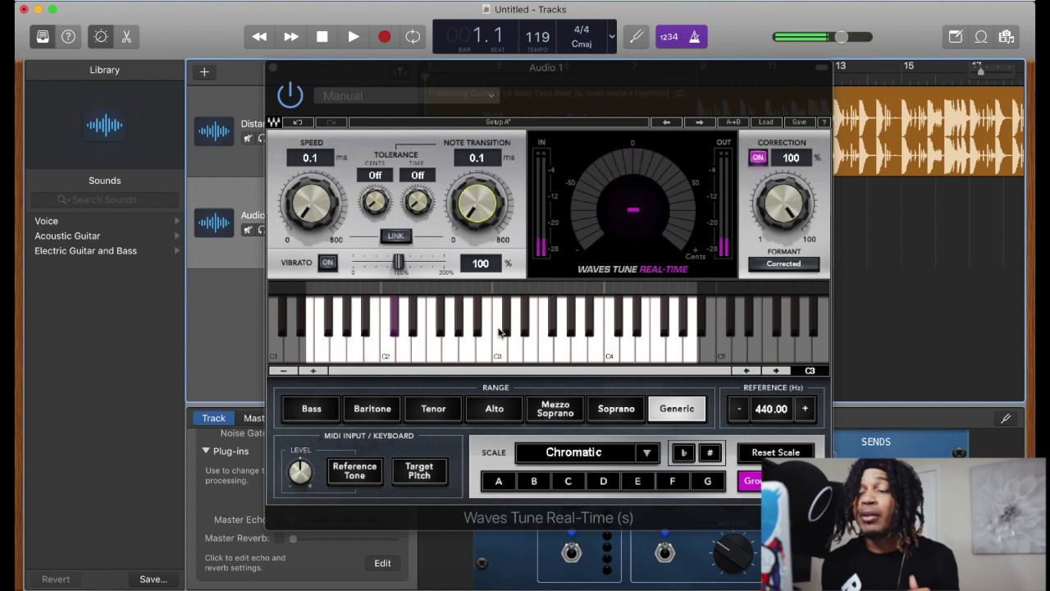
pyautogui.click(531, 483)
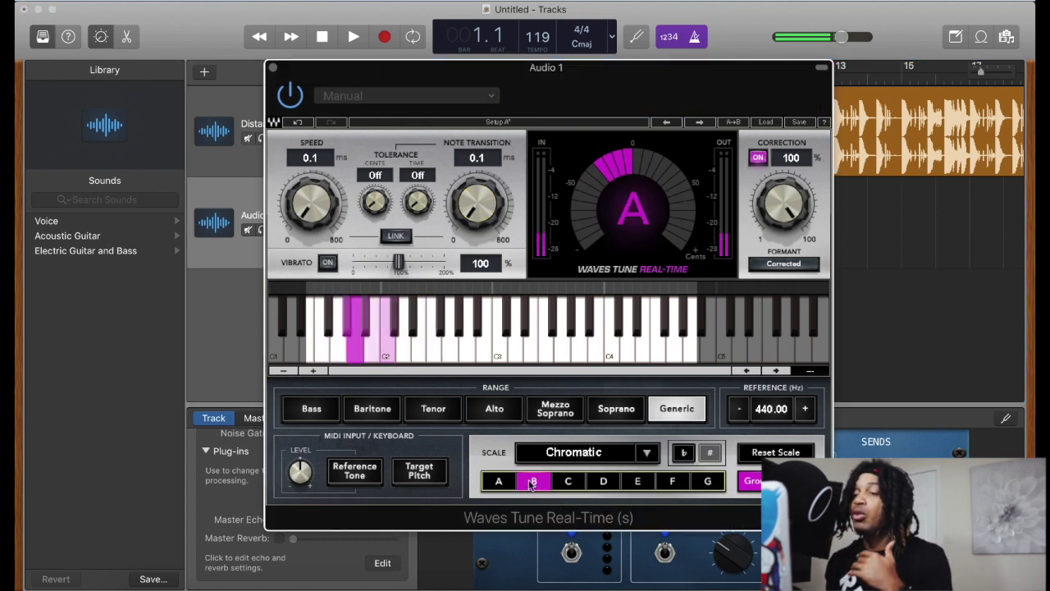
pyautogui.click(592, 454)
pyautogui.click(592, 454)
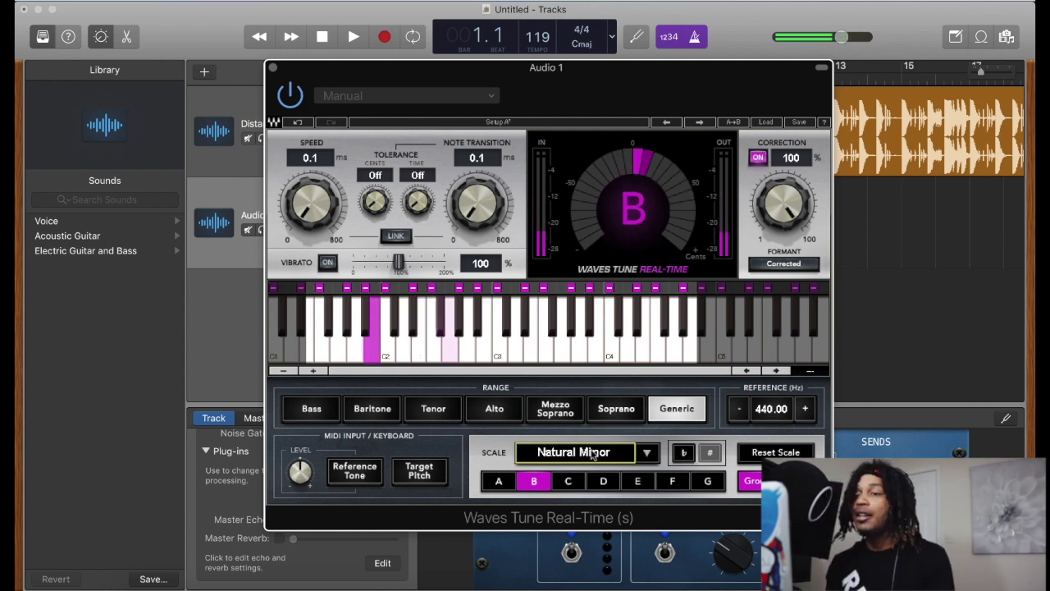
pyautogui.click(274, 68)
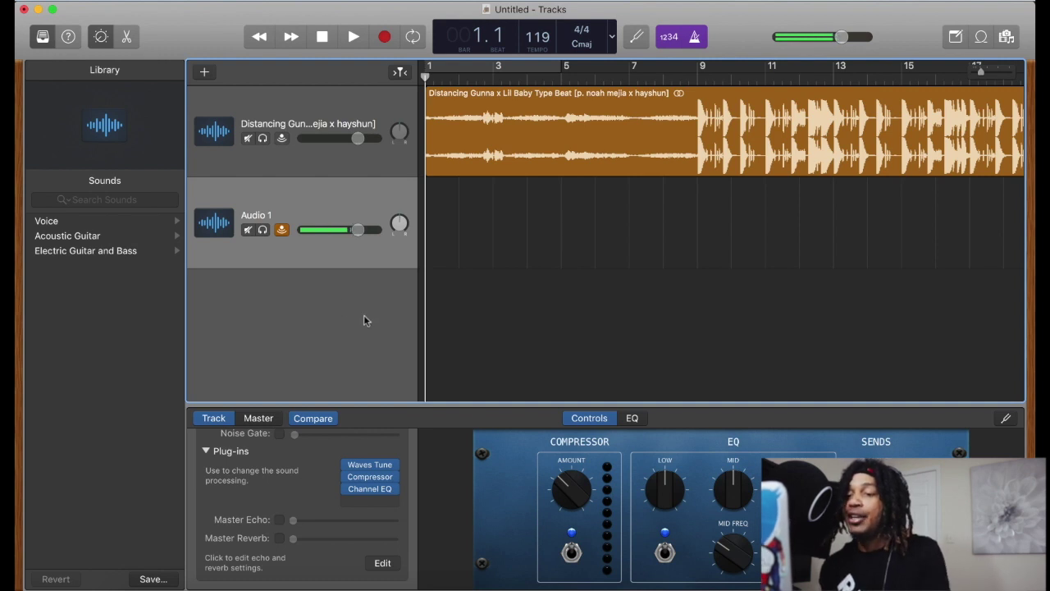
# Step: Review the Compressor settings on the Audio 1 track
pyautogui.click(371, 476)
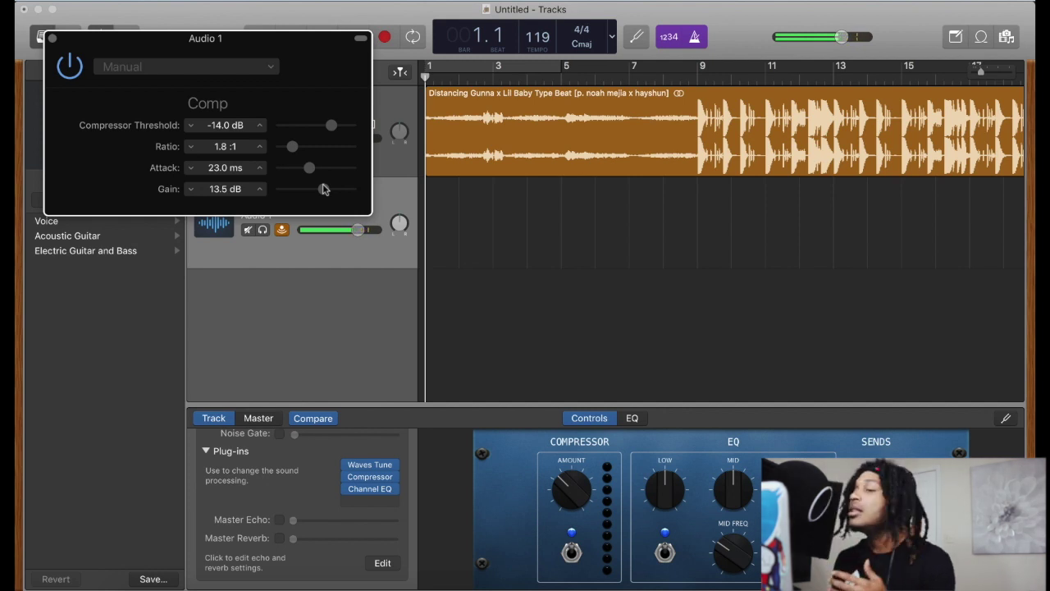
pyautogui.click(52, 39)
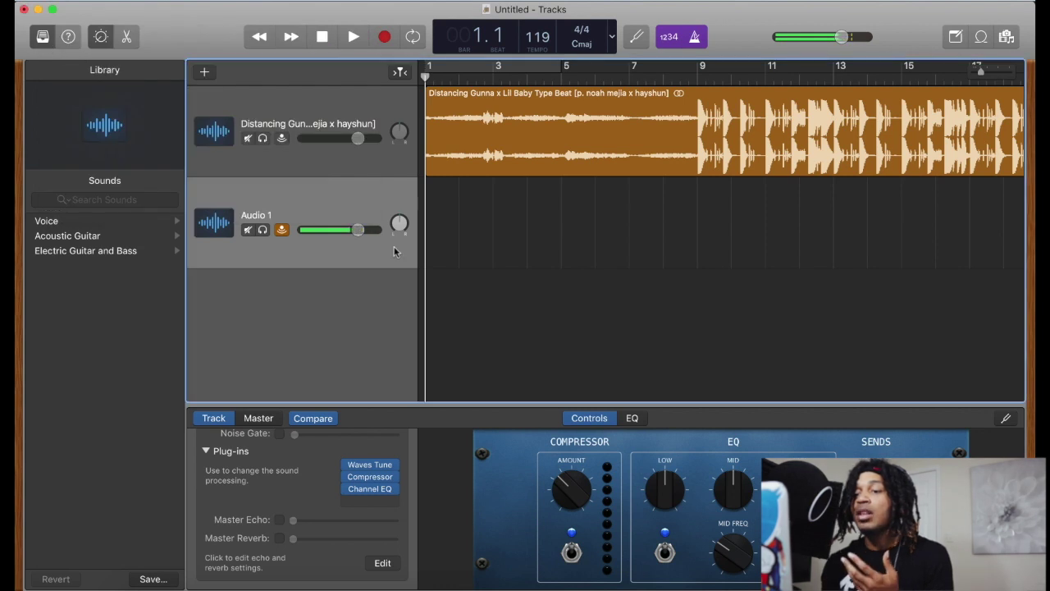
# Step: Add the Waves GW VoiceCentric (s) plug-in to the empty slot below Channel EQ on the Audio 1 track
pyautogui.click(373, 502)
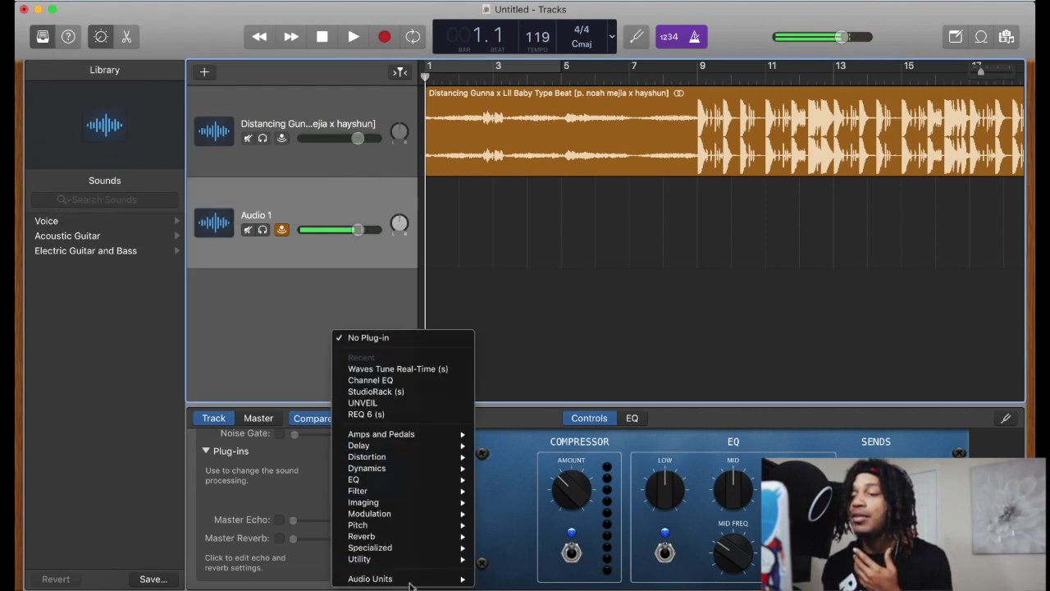
pyautogui.moveTo(438, 577)
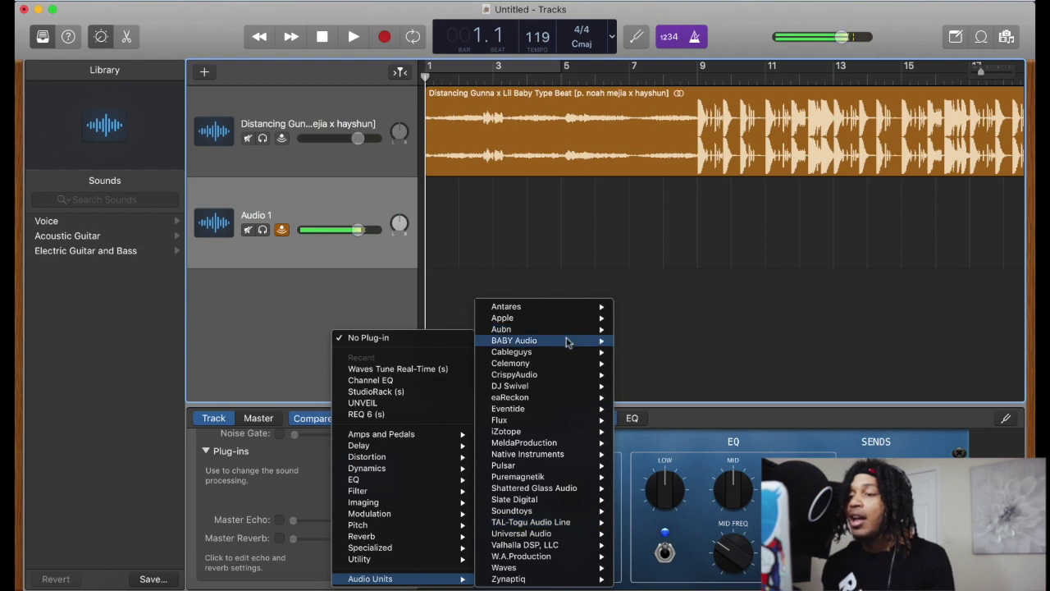
pyautogui.moveTo(574, 568)
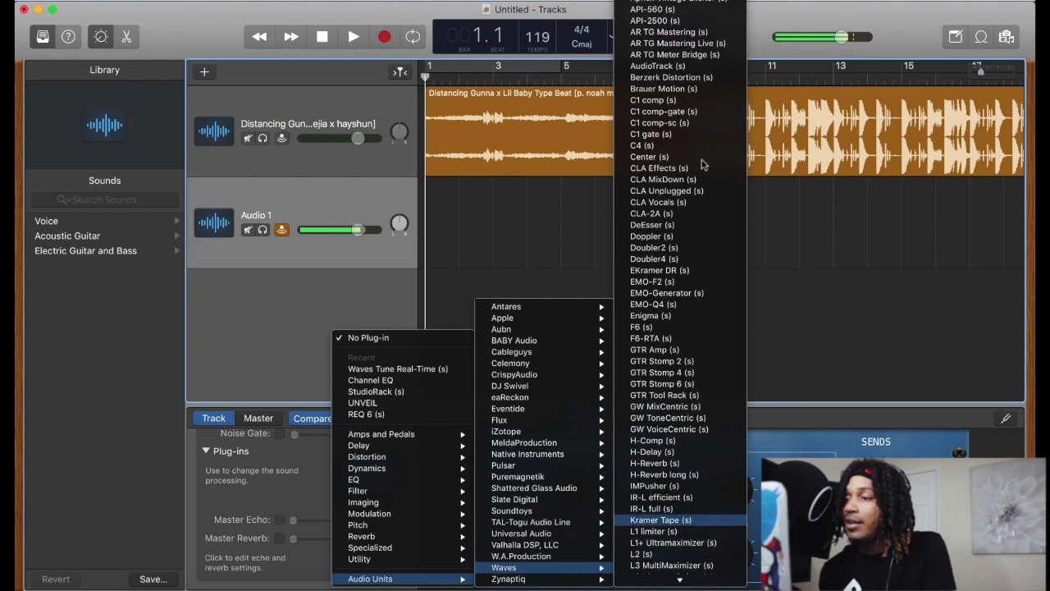
pyautogui.scroll(-2, 717, 574)
pyautogui.scroll(-2, 680, 566)
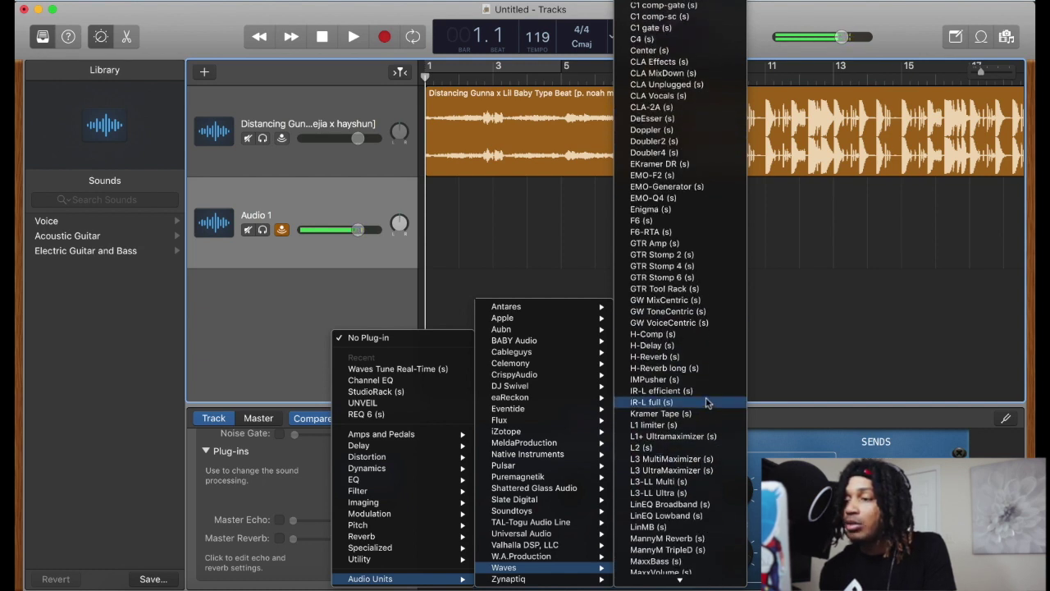
pyautogui.click(692, 325)
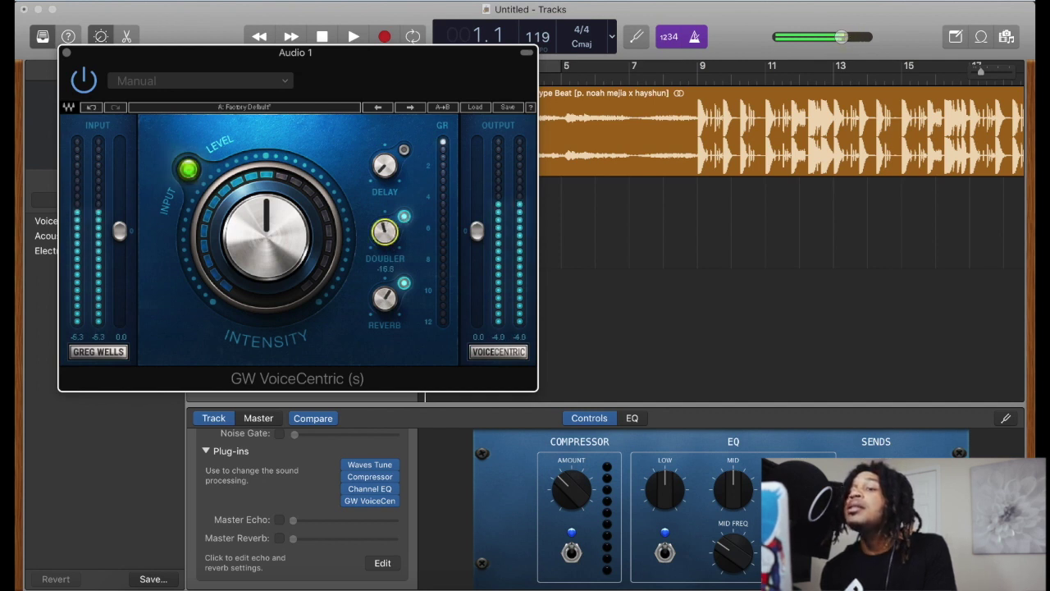
# Step: In GW VoiceCentric, switch on and raise the delay, adjust the reverb level, and raise the Intensity to about 73
pyautogui.click(403, 150)
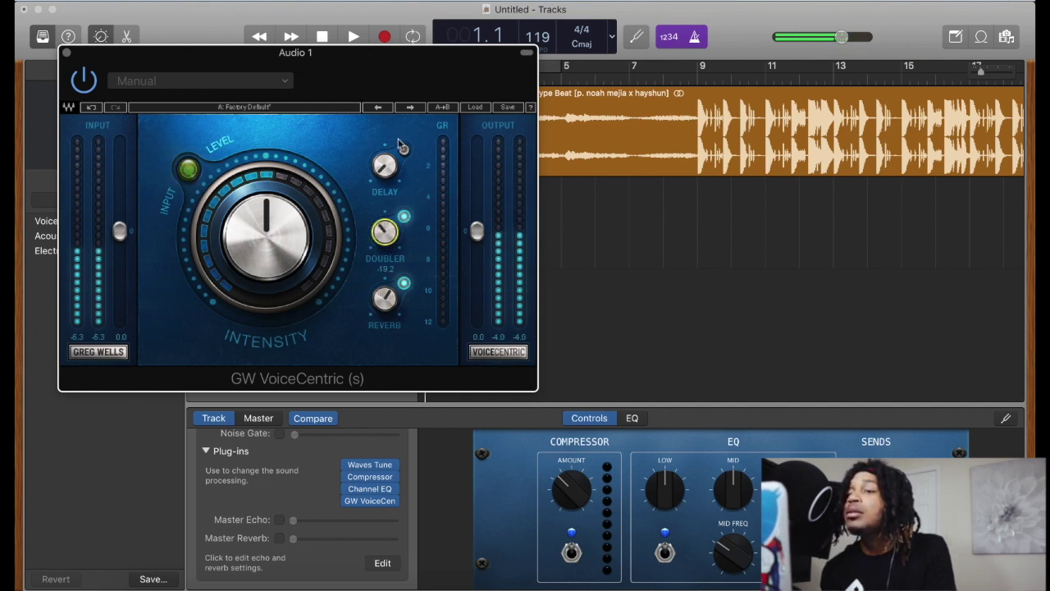
pyautogui.moveTo(384, 164); pyautogui.dragTo(384, 155)
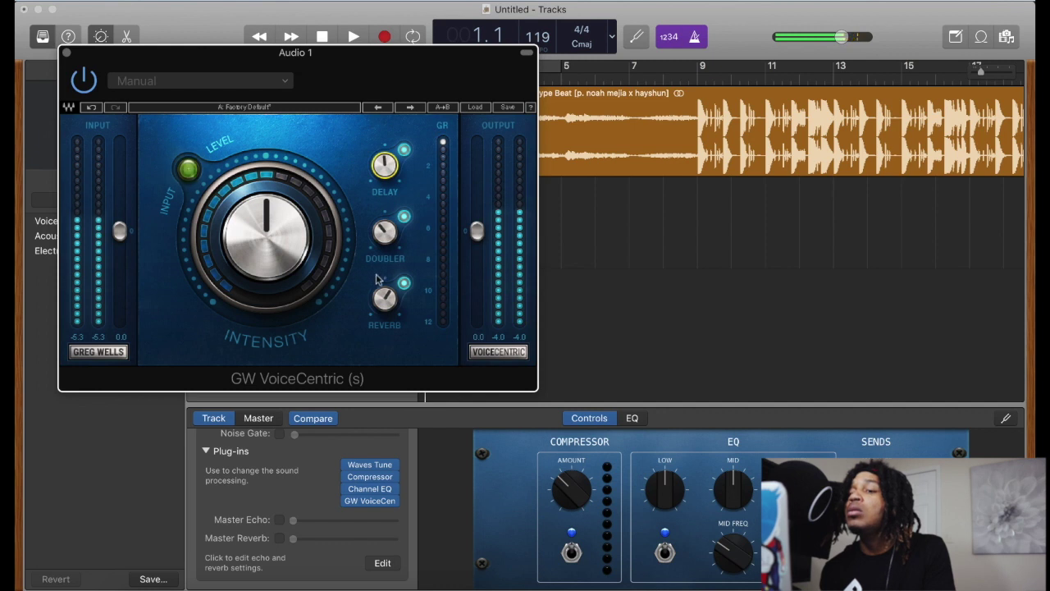
pyautogui.click(384, 298)
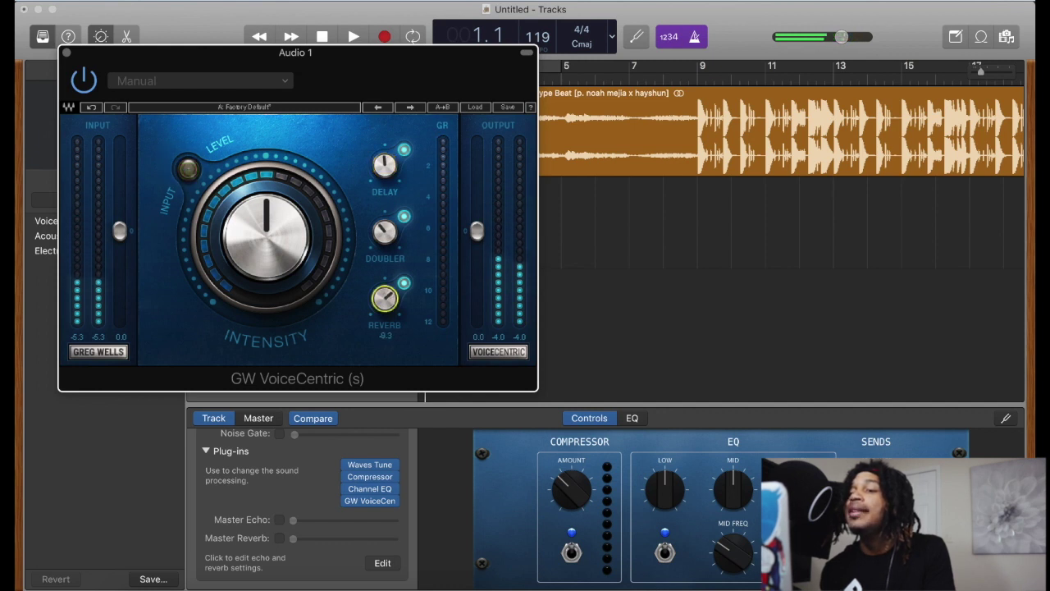
pyautogui.moveTo(266, 234); pyautogui.dragTo(266, 209)
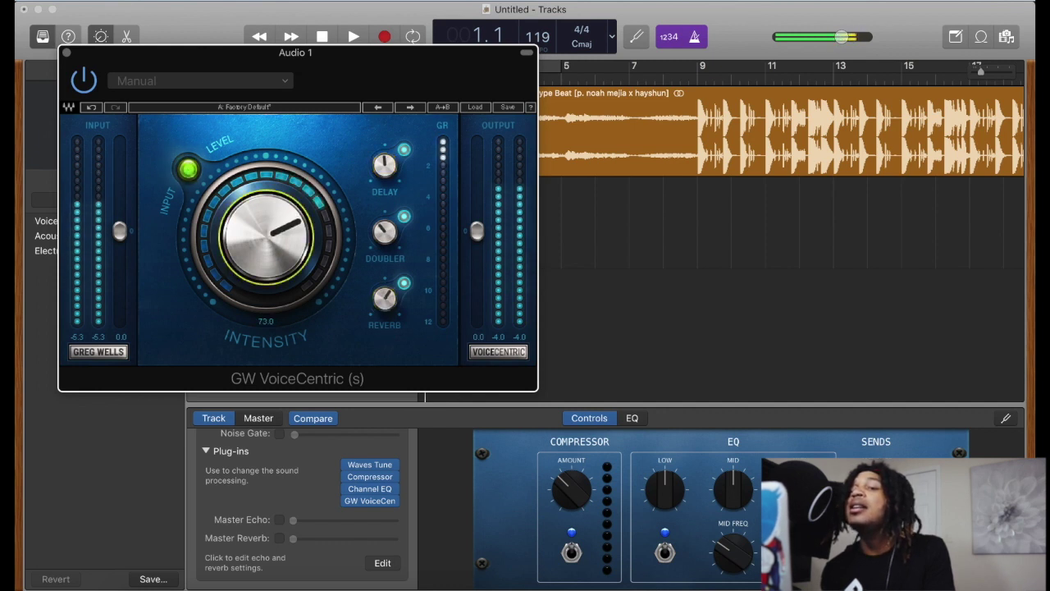
pyautogui.click(66, 53)
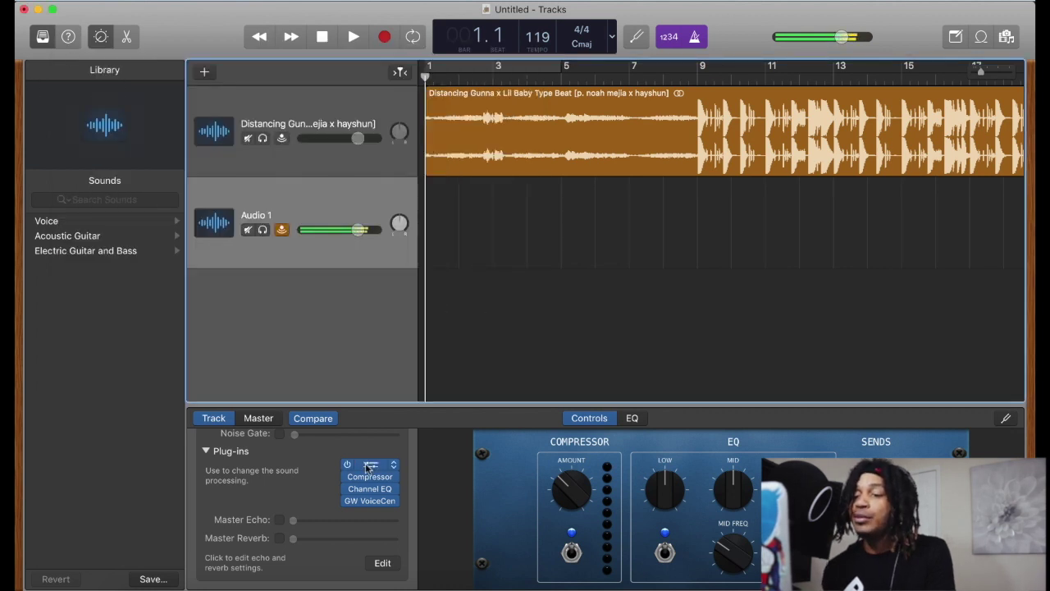
# Step: Reopen GW VoiceCentric to turn the delay down, lower the Intensity to about 47 and reduce the reverb slightly
pyautogui.click(368, 467)
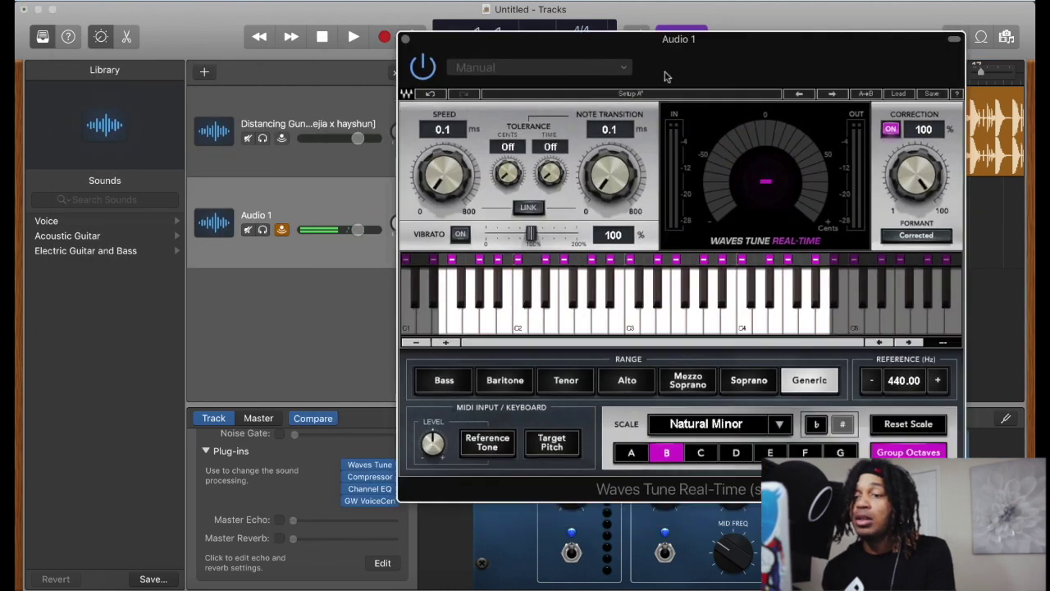
pyautogui.click(368, 500)
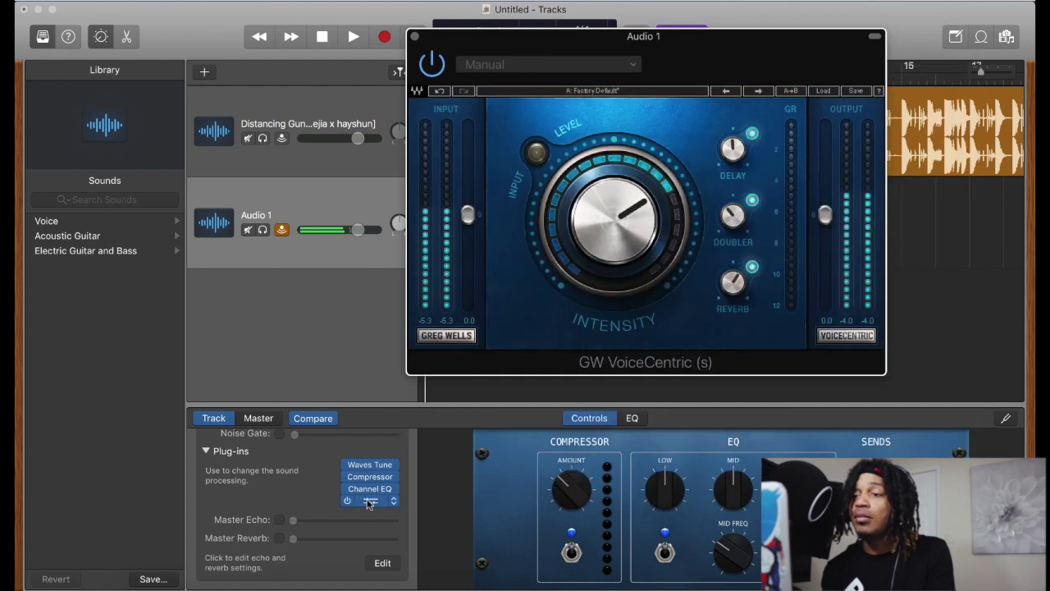
pyautogui.click(737, 148)
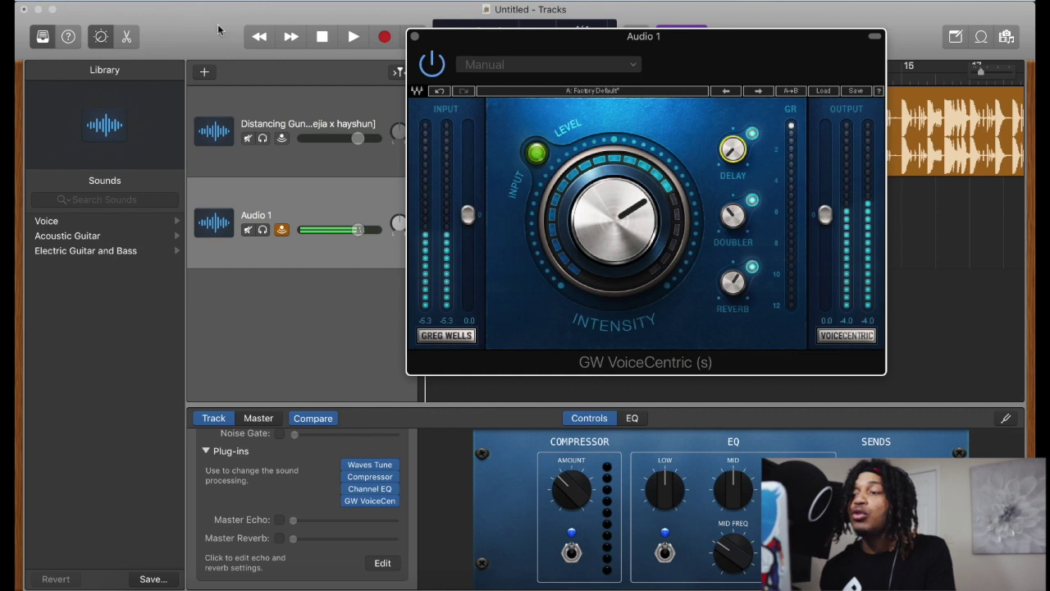
pyautogui.moveTo(614, 218); pyautogui.dragTo(613, 242)
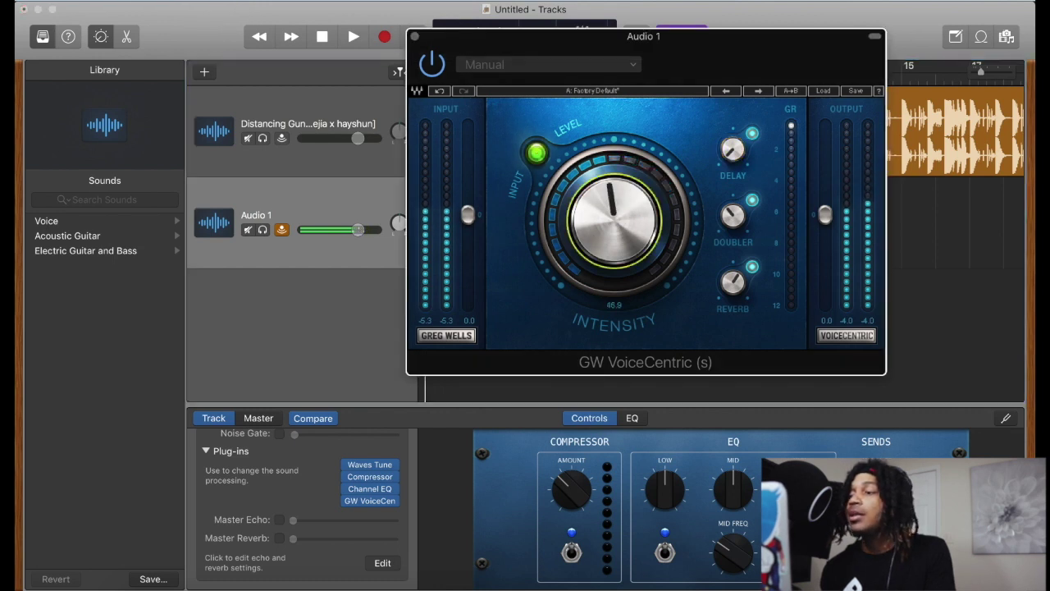
pyautogui.click(734, 282)
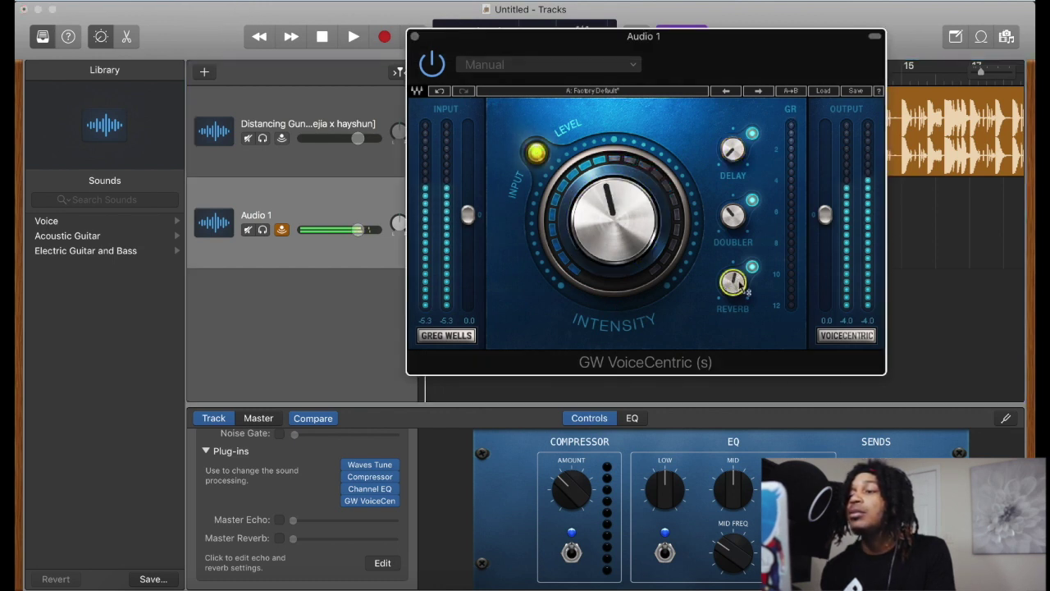
pyautogui.press('super+w')
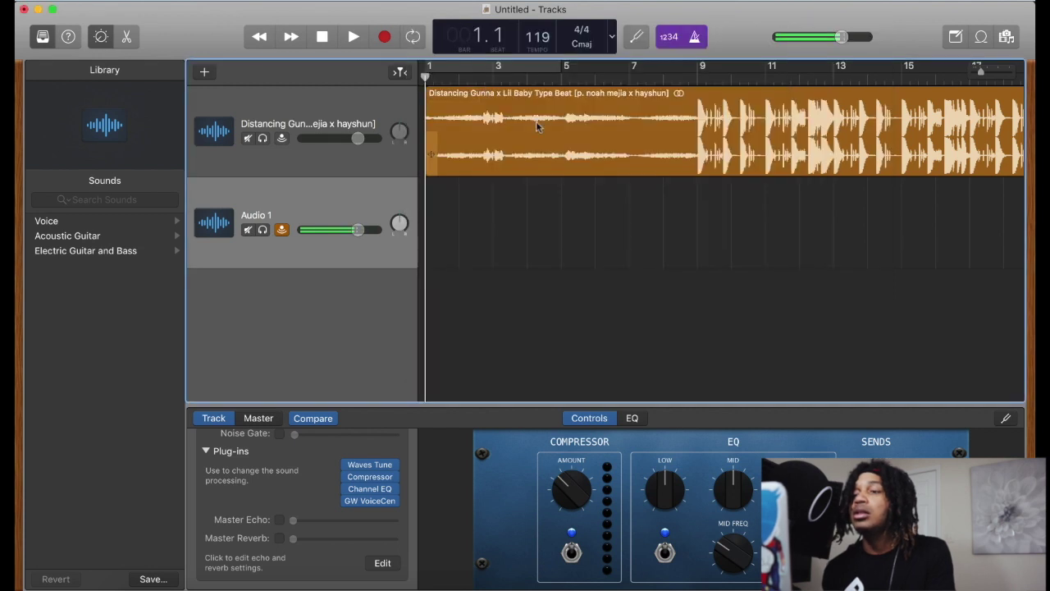
# Step: Record a vocal take on the Audio 1 track over the beat from bar 1, stopping around bar 20
pyautogui.click(370, 466)
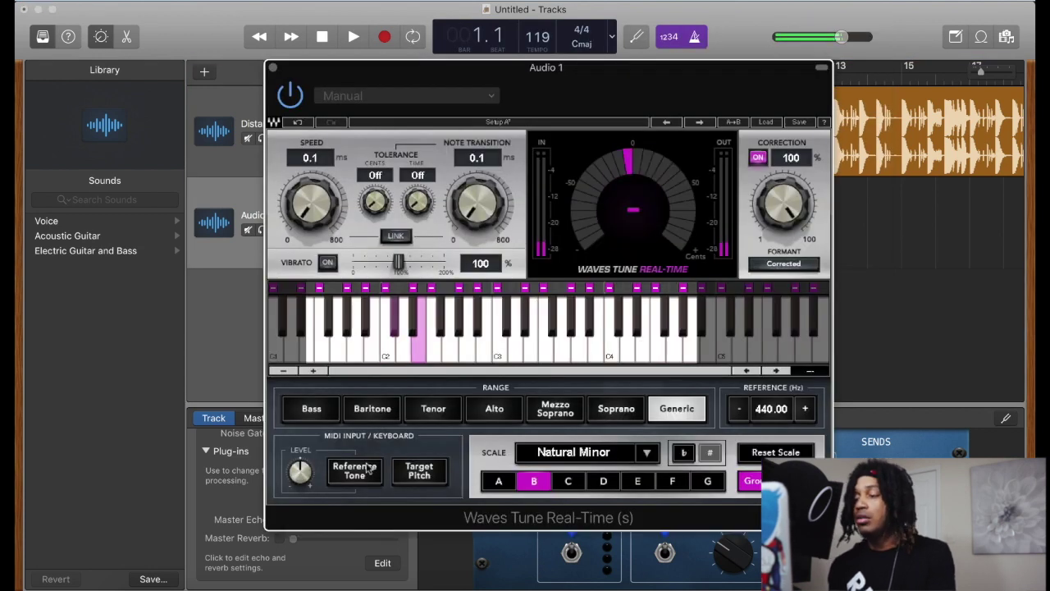
pyautogui.moveTo(583, 102); pyautogui.dragTo(536, 126)
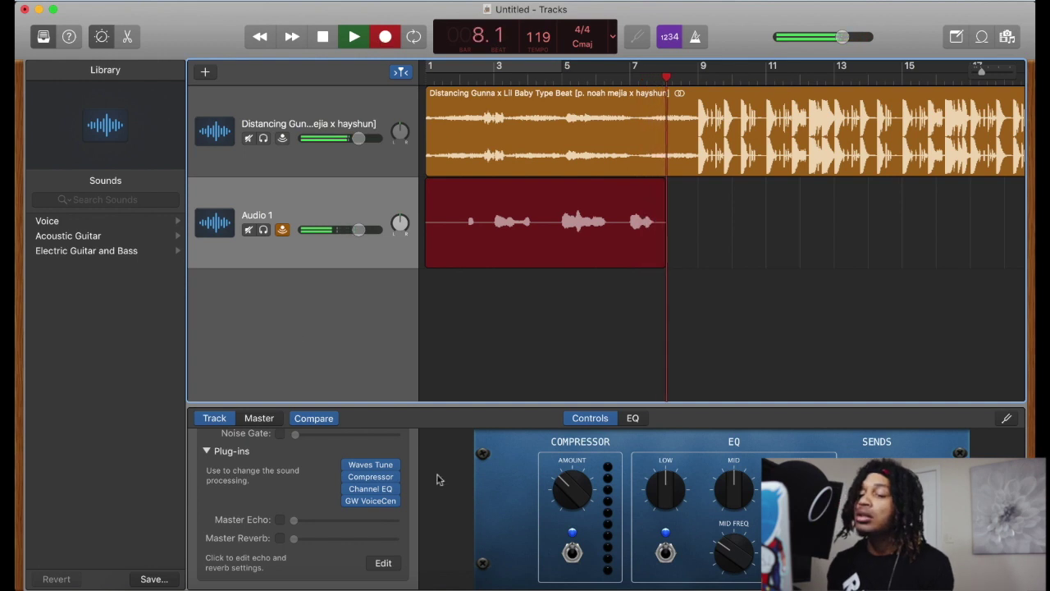
pyautogui.click(378, 465)
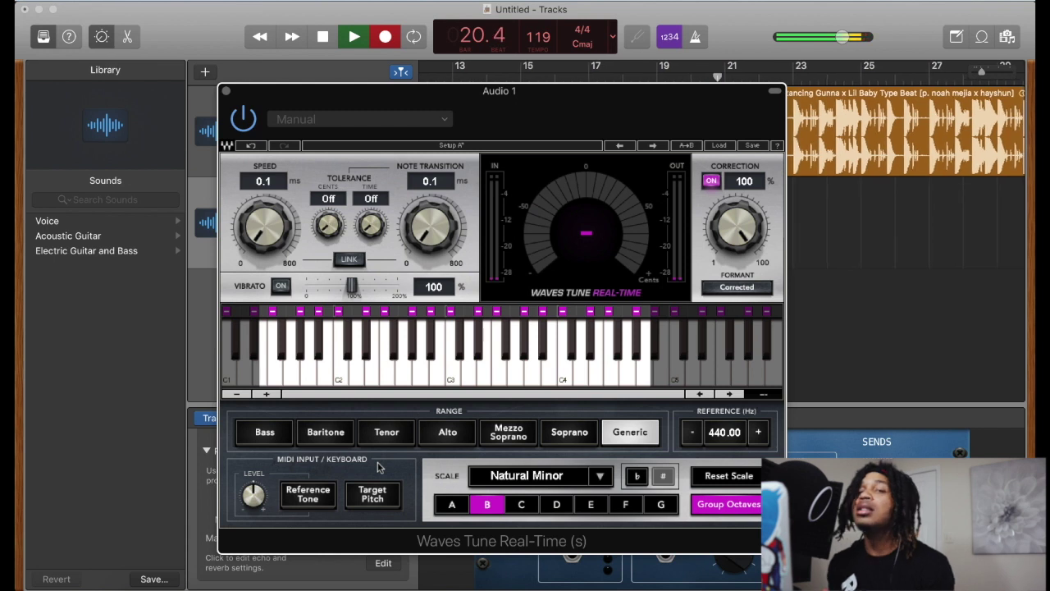
pyautogui.press('space')
# Step: Close the Waves Tune Real-Time window and play back the recorded vocal take with the beat from near the start
pyautogui.moveTo(596, 118); pyautogui.dragTo(827, 241)
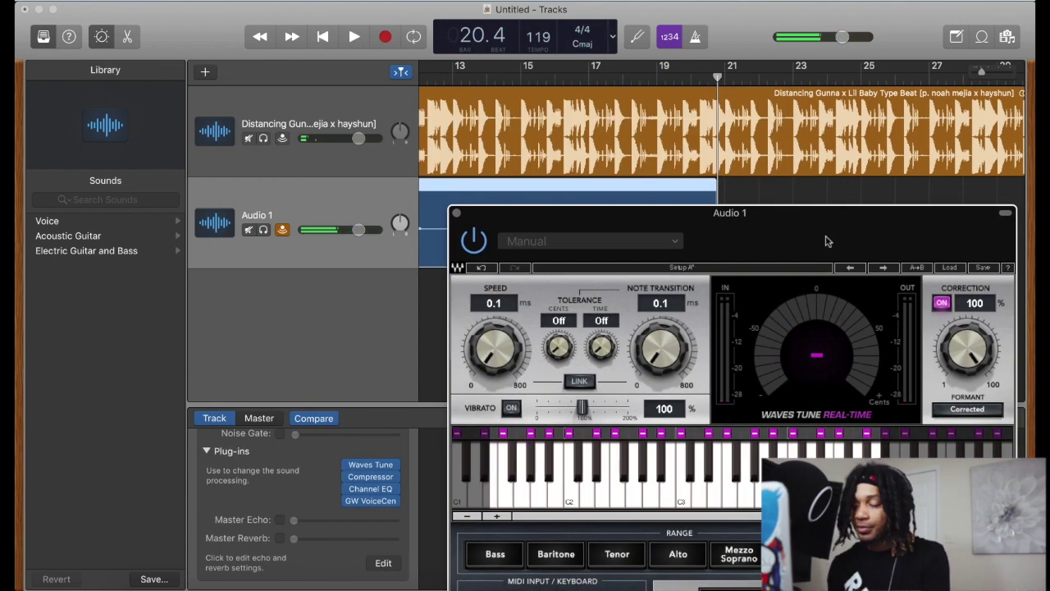
pyautogui.press('Return')
pyautogui.press('space')
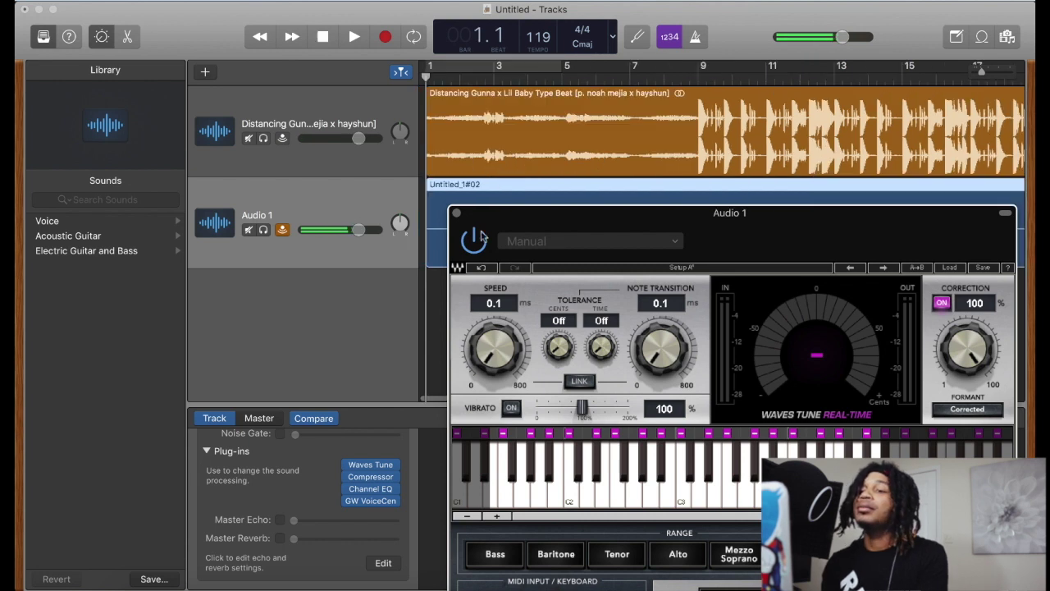
pyautogui.click(457, 213)
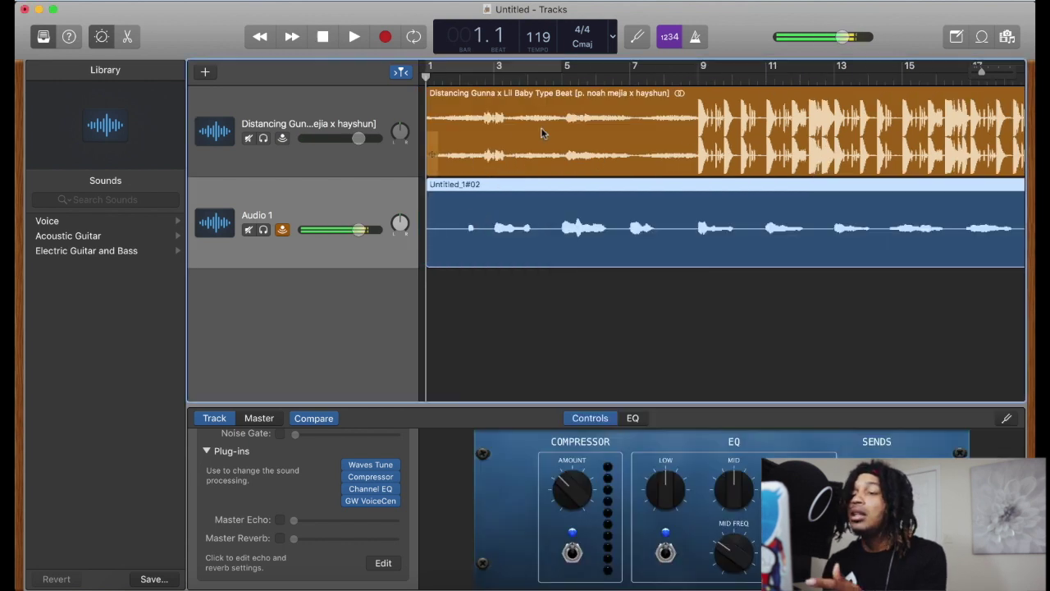
pyautogui.click(484, 83)
pyautogui.press('space')
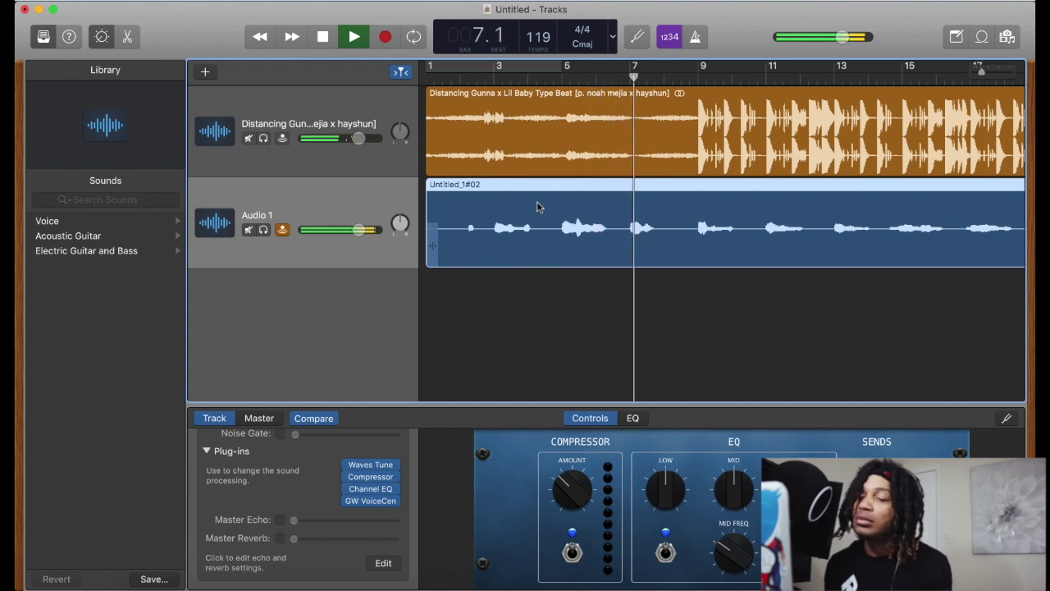
# Step: Bypass the Channel EQ on the master output and return to the Audio 1 track's settings
pyautogui.click(259, 417)
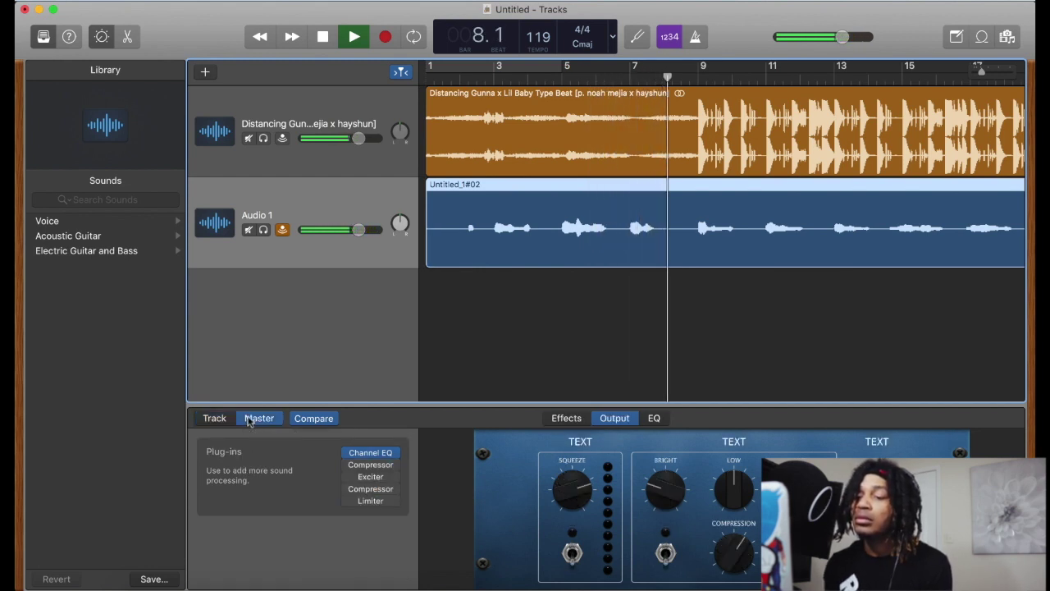
pyautogui.click(348, 452)
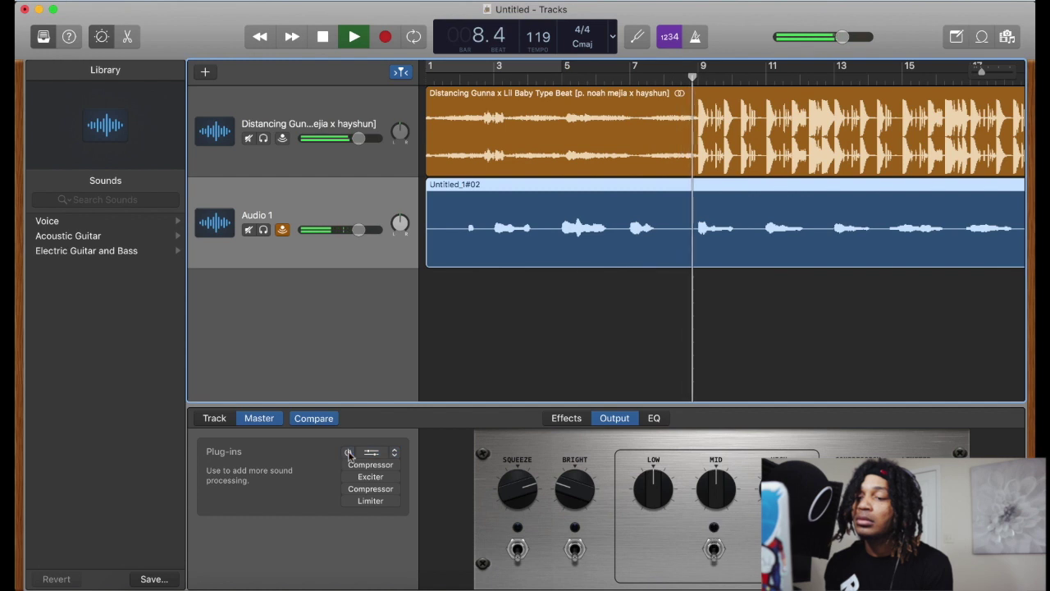
pyautogui.click(215, 418)
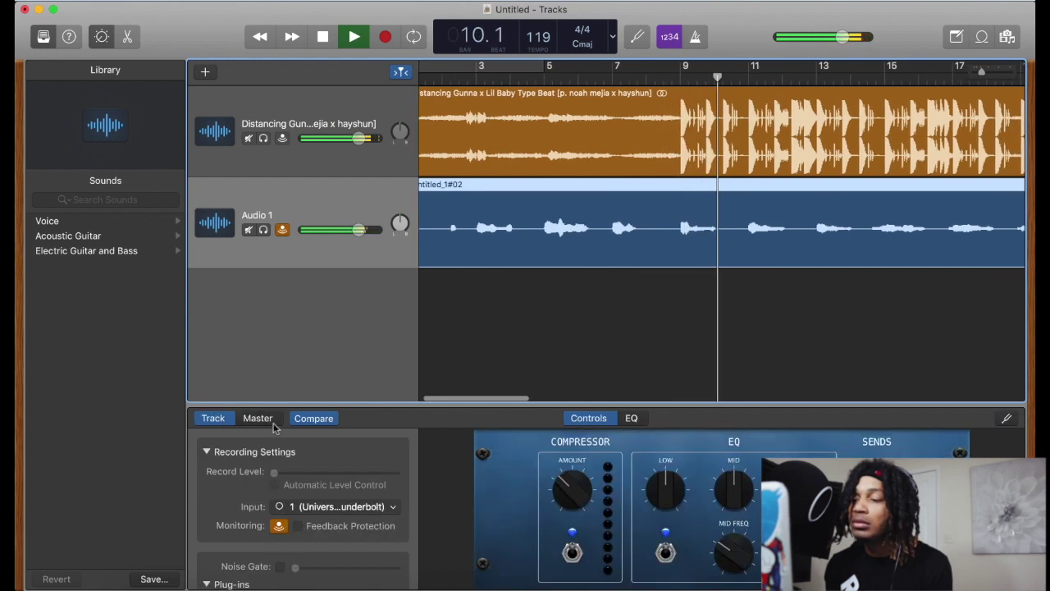
# Step: Enlarge the Smart Controls pane and look over the Audio 1 track's recording settings and plug-in list during playback
pyautogui.moveTo(419, 404); pyautogui.dragTo(408, 323)
pyautogui.scroll(-3, 385, 410)
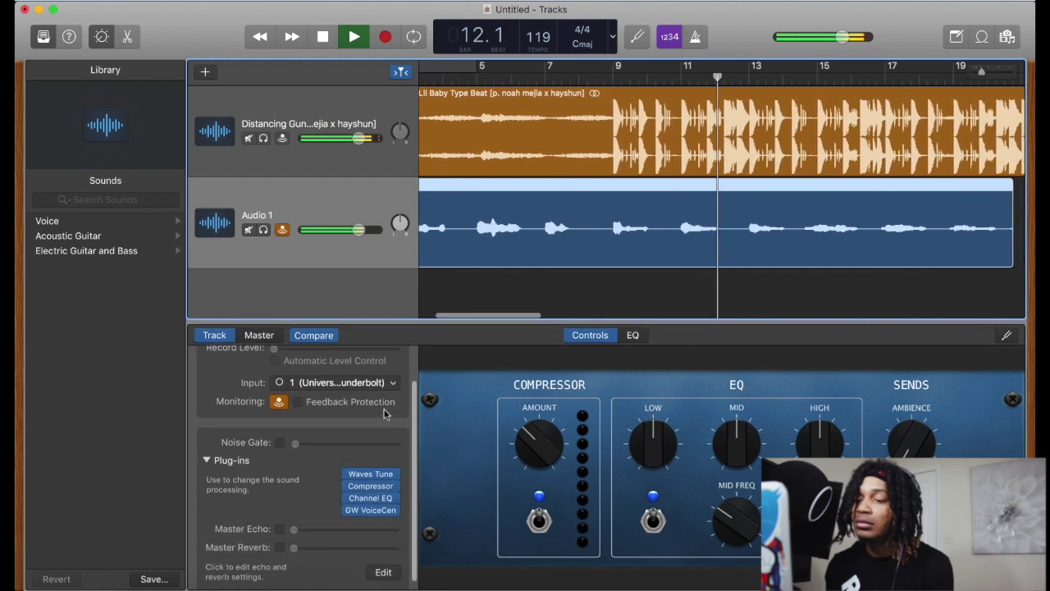
pyautogui.scroll(3, 385, 414)
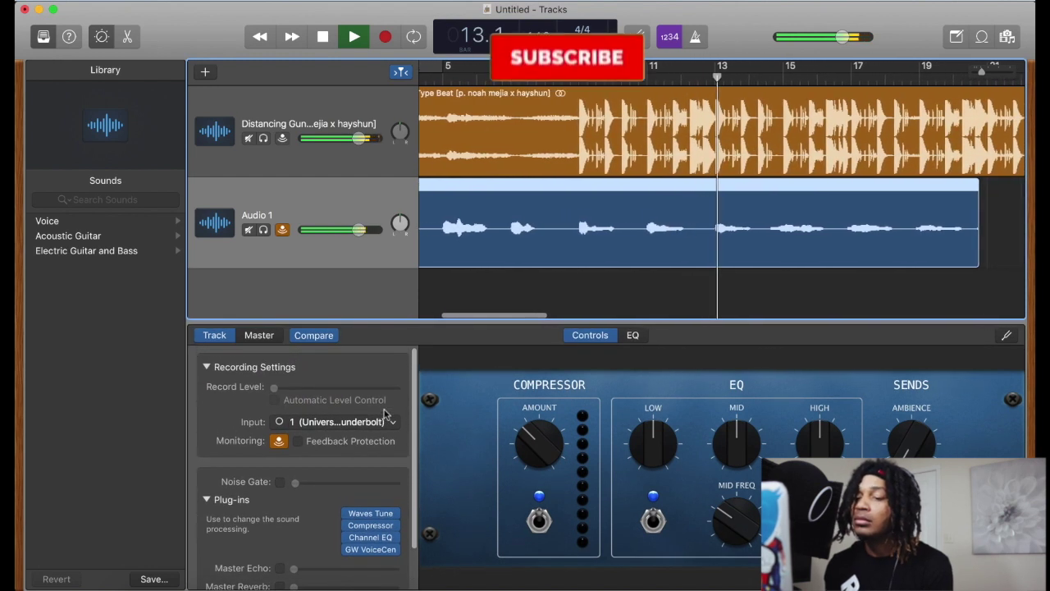
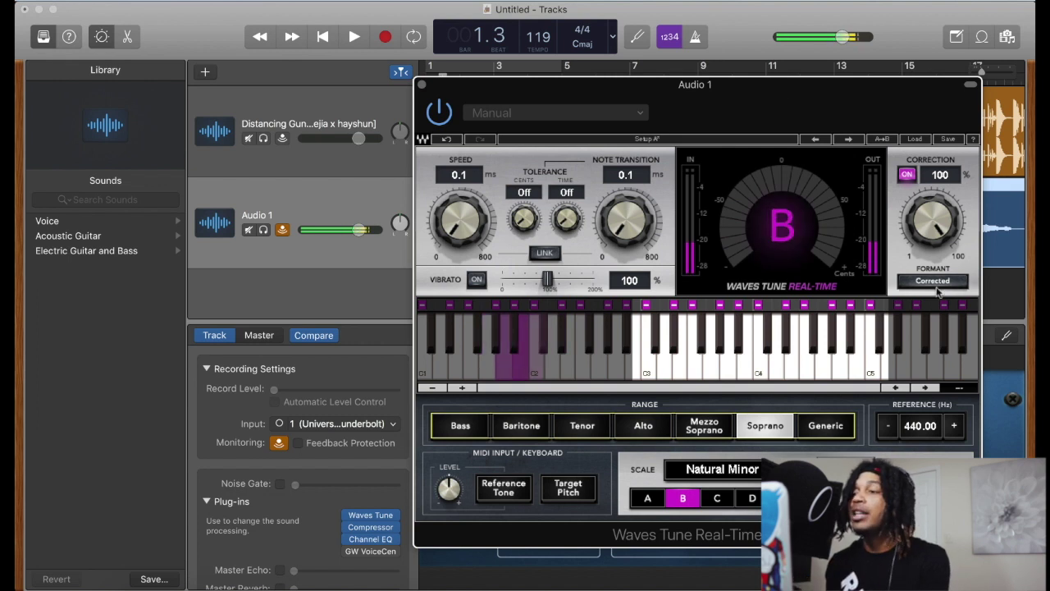
# Step: Play the beat through Waves Tune Real-Time to try out the Soprano, Tenor and Alto ranges on the live voice
pyautogui.press('space')
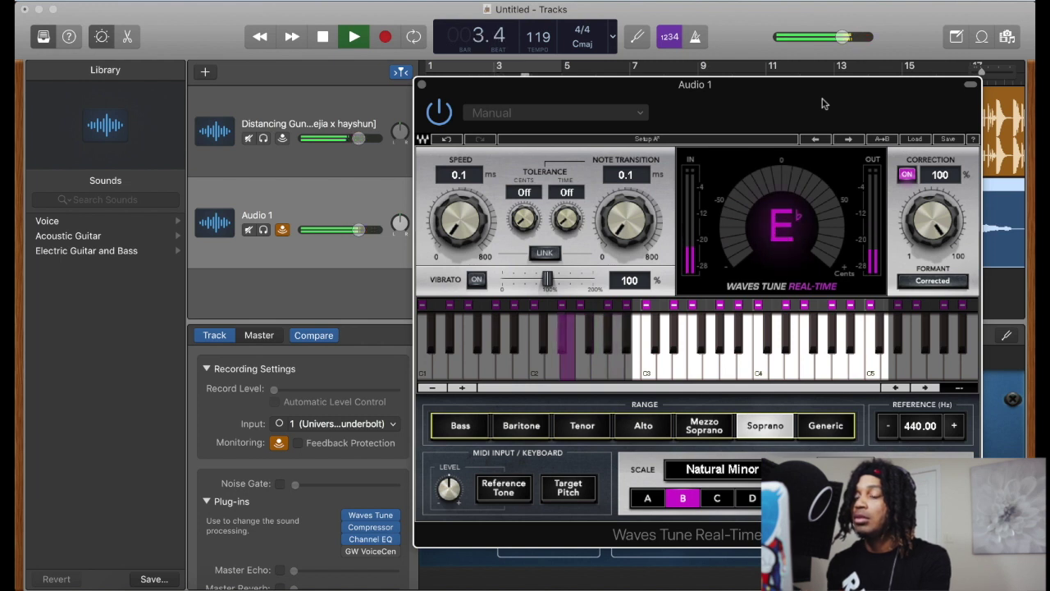
pyautogui.press('space')
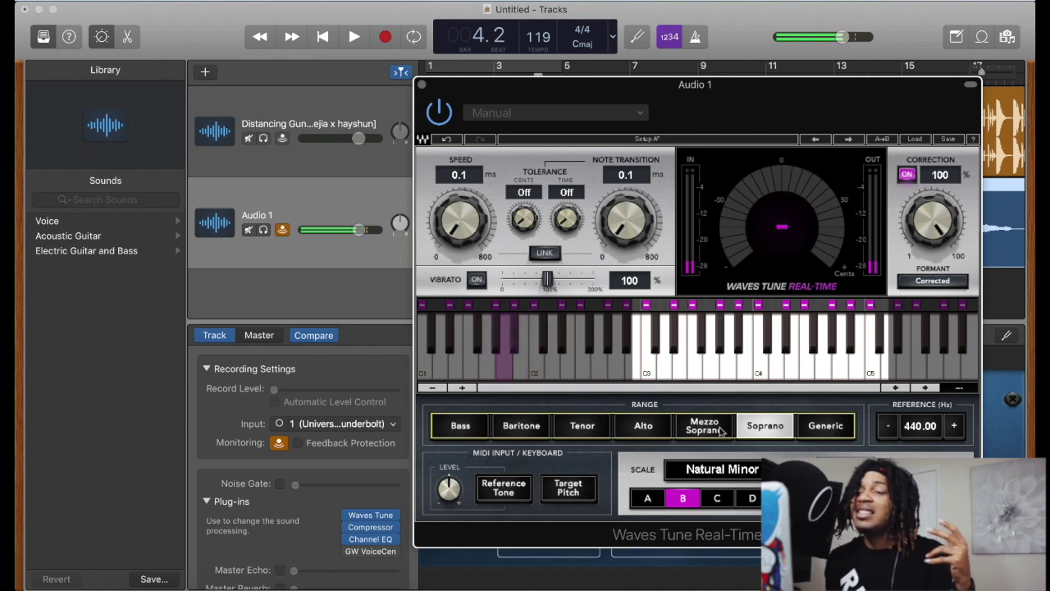
pyautogui.click(585, 429)
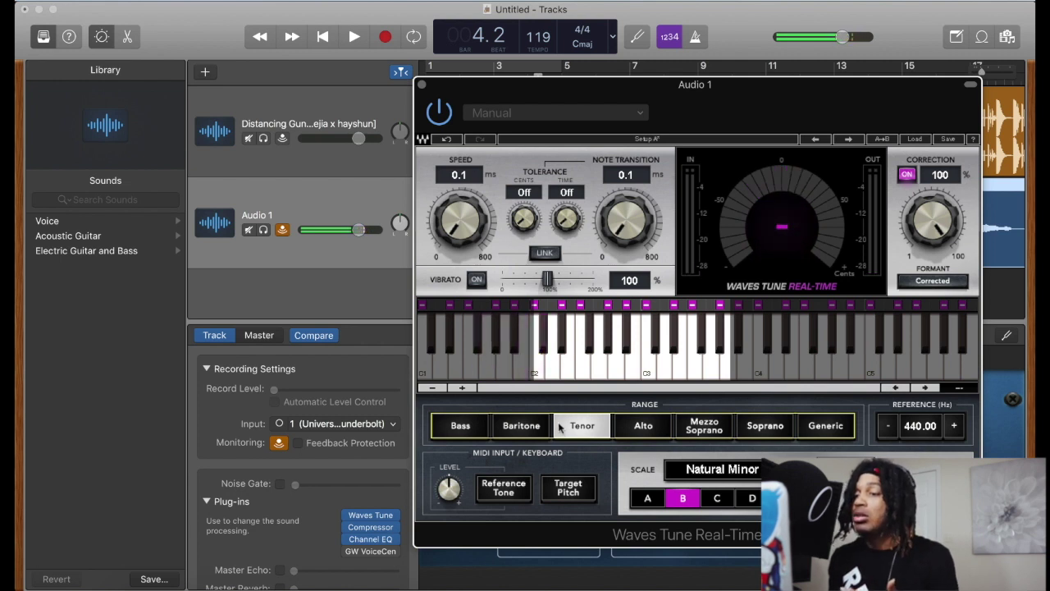
pyautogui.press('space')
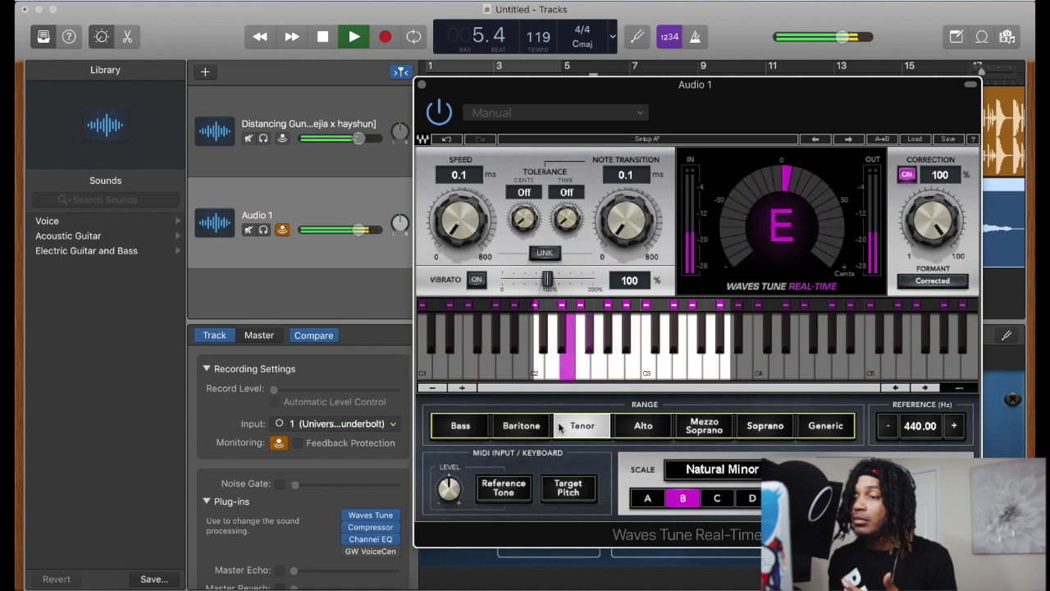
pyautogui.click(636, 427)
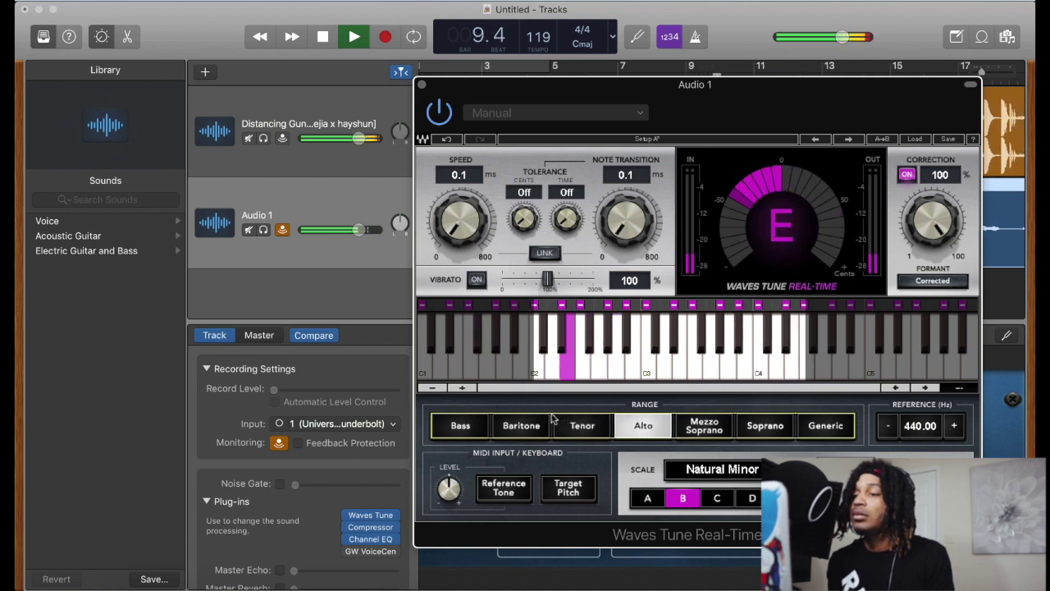
pyautogui.press('space')
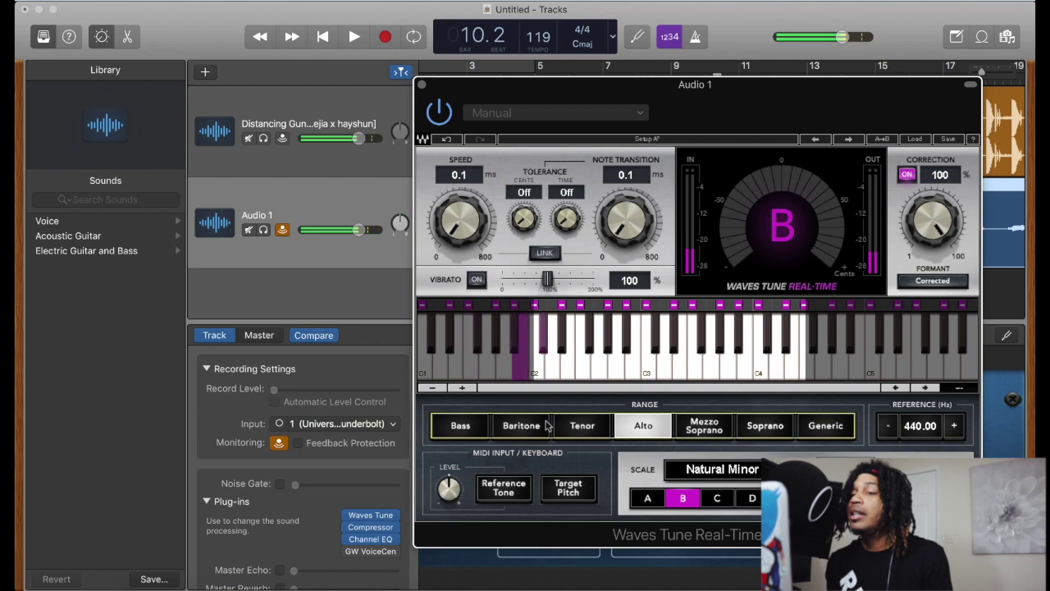
# Step: Try the Bass range in Waves Tune Real-Time, stop playback and set the range to Generic
pyautogui.click(468, 427)
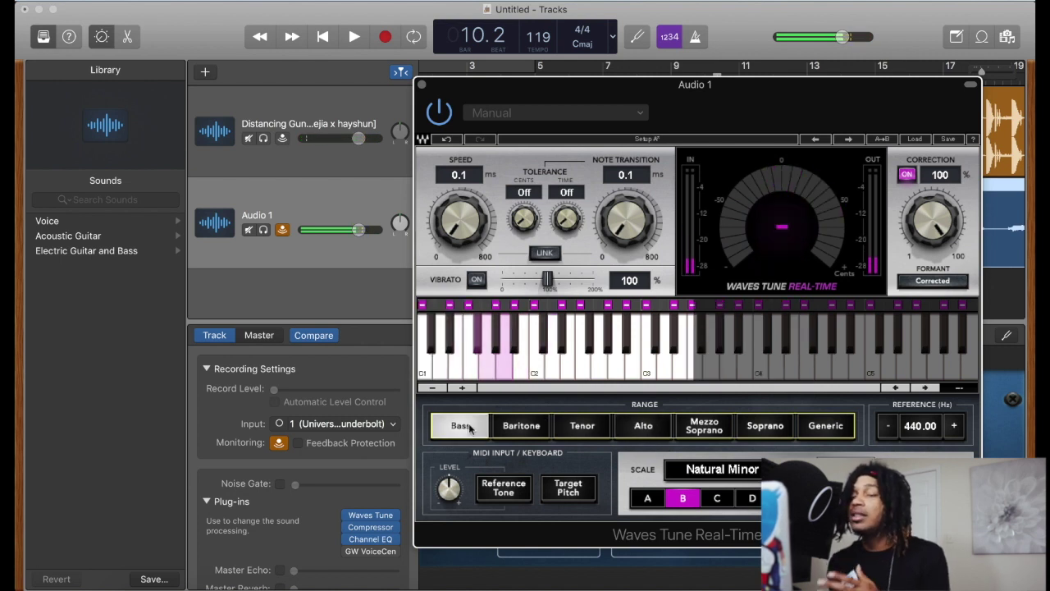
pyautogui.moveTo(780, 122); pyautogui.dragTo(413, 116)
pyautogui.press('space')
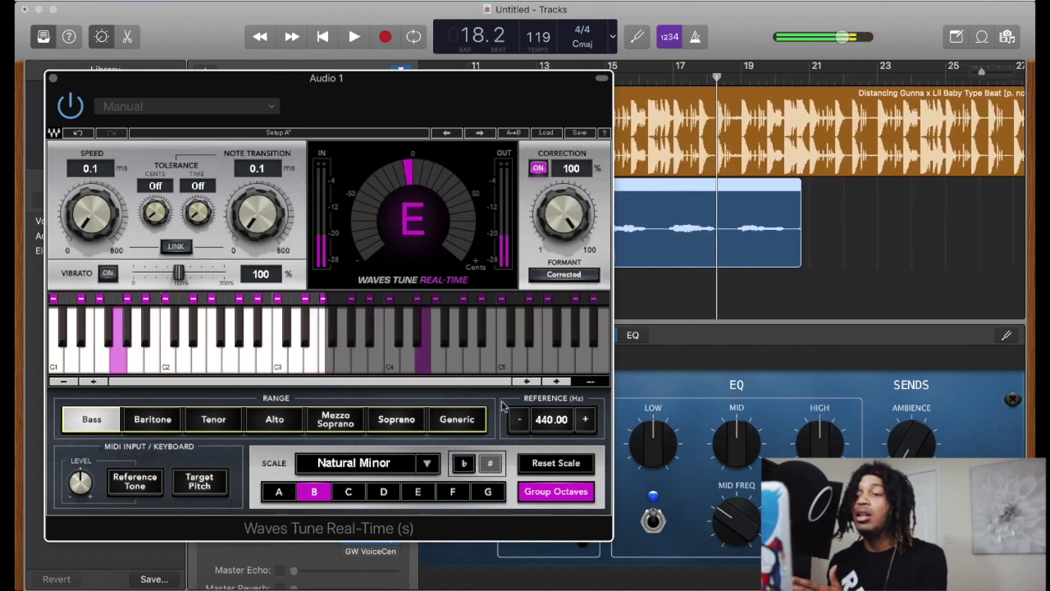
pyautogui.click(466, 419)
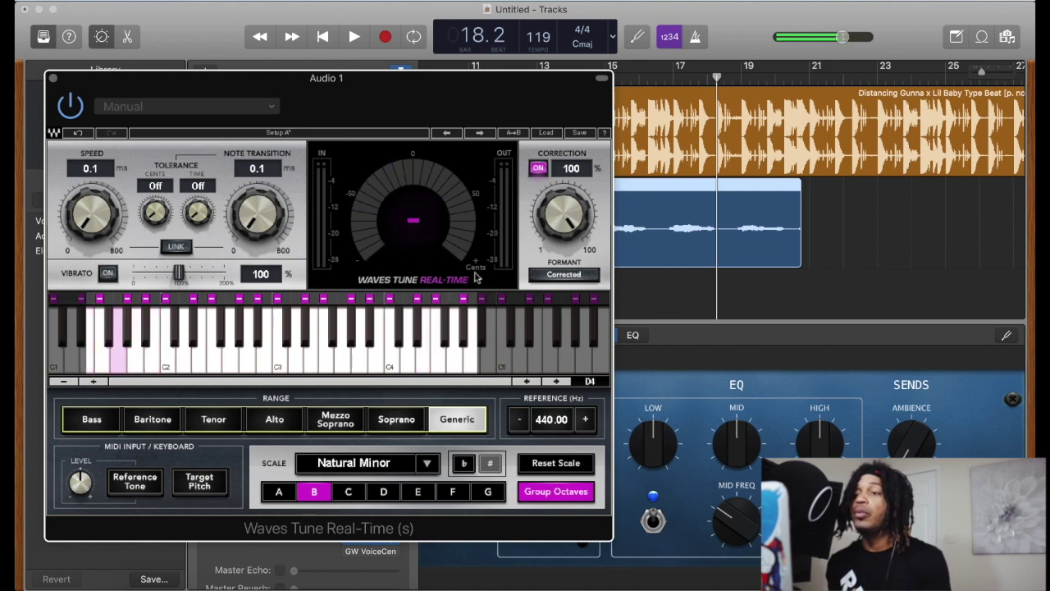
# Step: Toggle the pitch correction off and on in Waves Tune Real-Time to compare the live voice with and without tuning
pyautogui.click(538, 168)
pyautogui.click(538, 168)
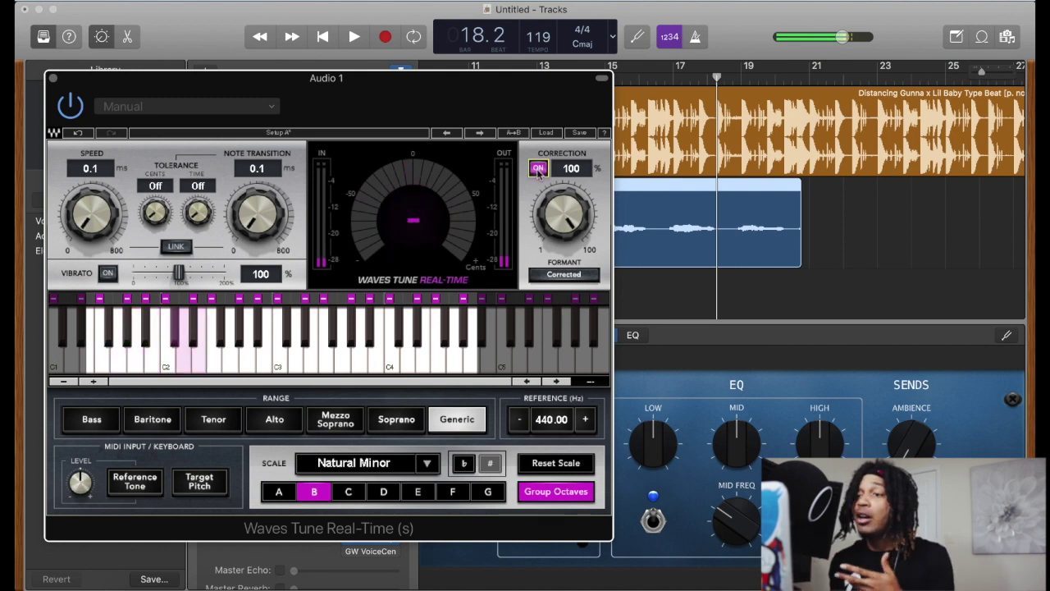
pyautogui.click(538, 168)
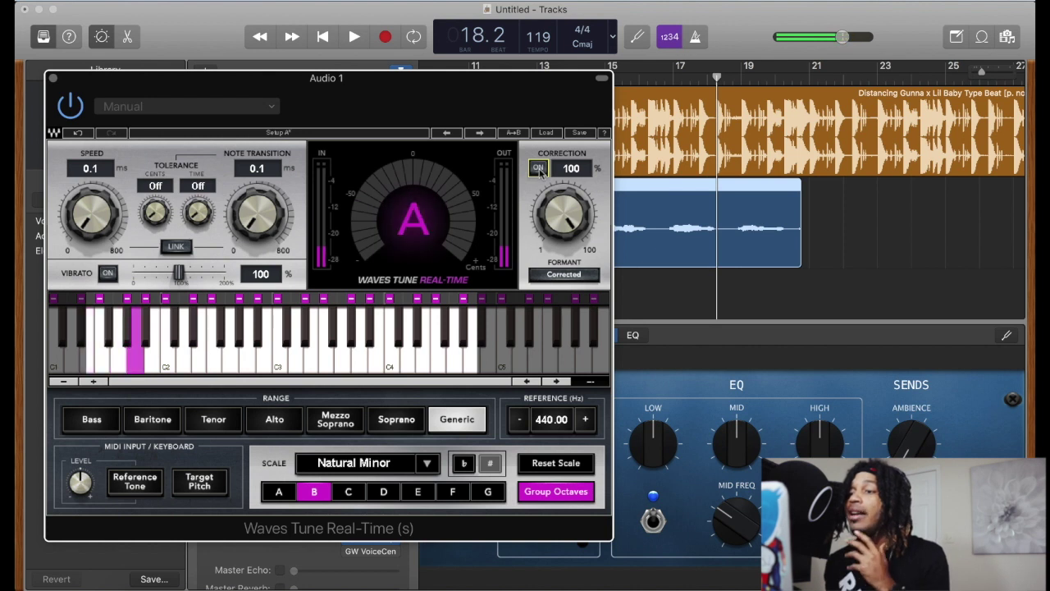
# Step: Try out the Correction, Note Transition and Speed knobs, returning Correction to 100% and both times to 0.1 ms
pyautogui.moveTo(565, 214)
pyautogui.mouseDown()
pyautogui.moveTo(564, 236)
pyautogui.moveTo(565, 193)
pyautogui.mouseUp()
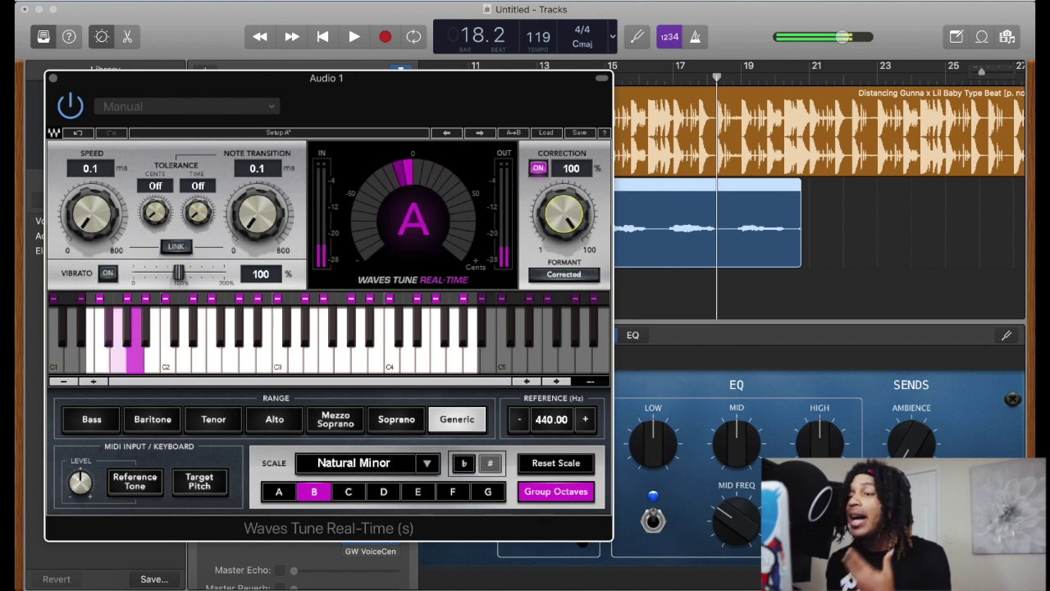
pyautogui.moveTo(564, 213); pyautogui.dragTo(565, 156)
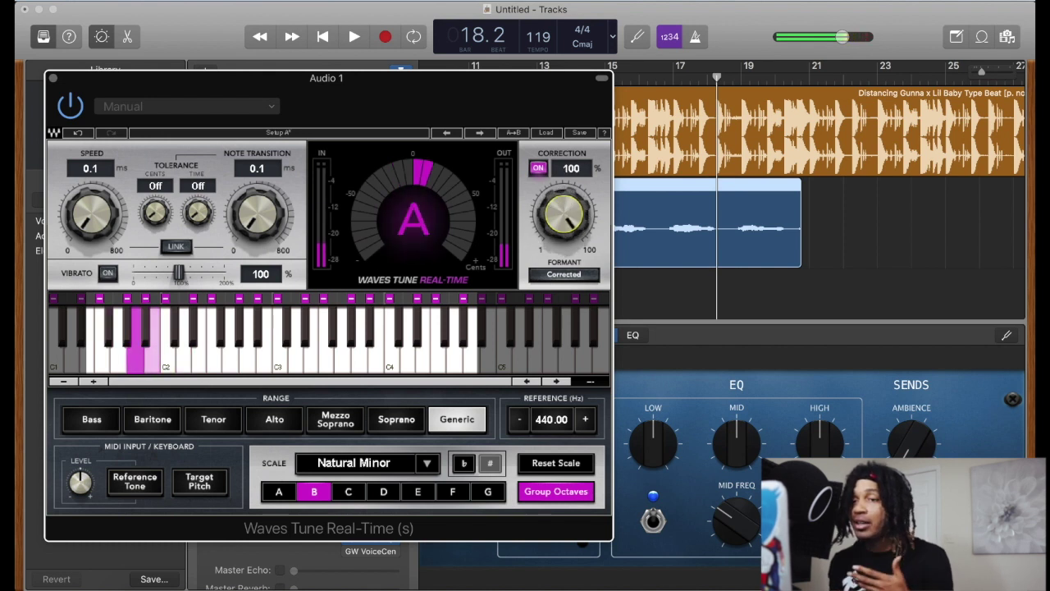
pyautogui.moveTo(266, 213)
pyautogui.mouseDown()
pyautogui.moveTo(265, 184)
pyautogui.moveTo(266, 226)
pyautogui.mouseUp()
pyautogui.moveTo(92, 212)
pyautogui.mouseDown()
pyautogui.moveTo(92, 190)
pyautogui.moveTo(92, 226)
pyautogui.mouseUp()
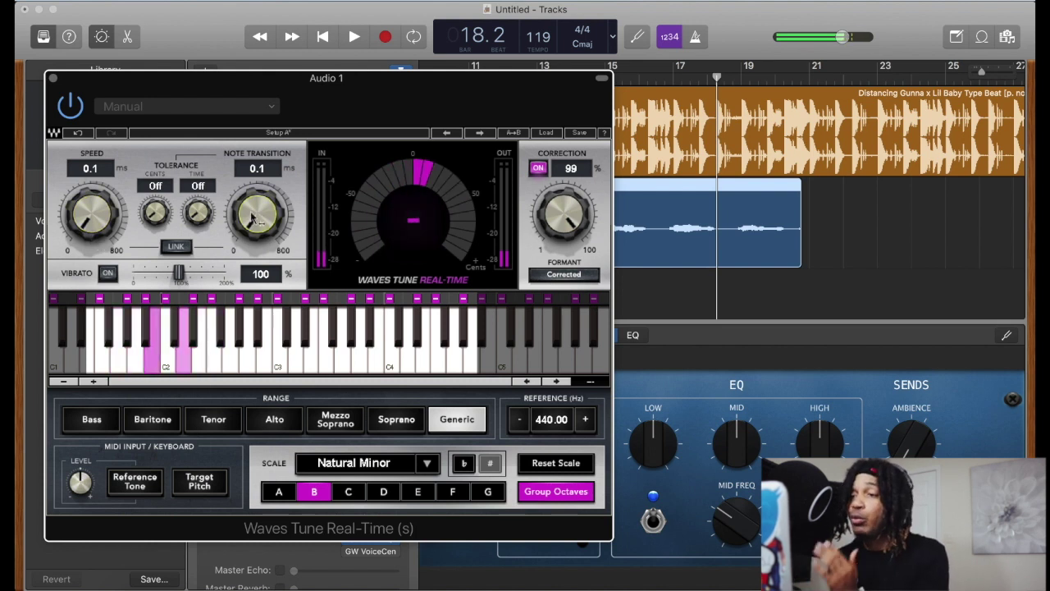
pyautogui.moveTo(566, 228); pyautogui.dragTo(571, 232)
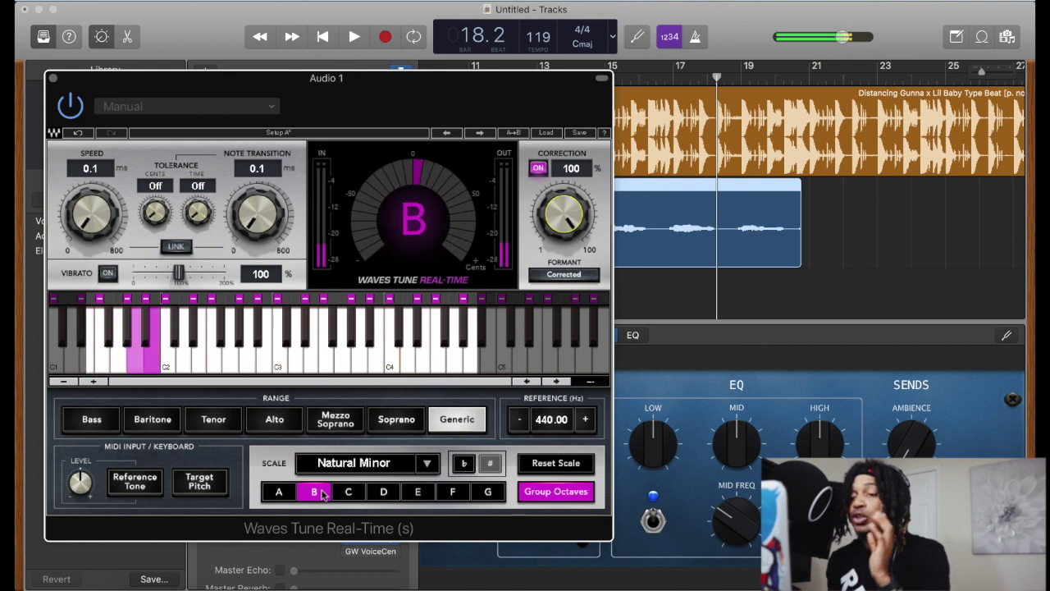
# Step: Try B-flat, E-flat and E as the root of the Natural Minor scale, and return the root to B
pyautogui.click(464, 463)
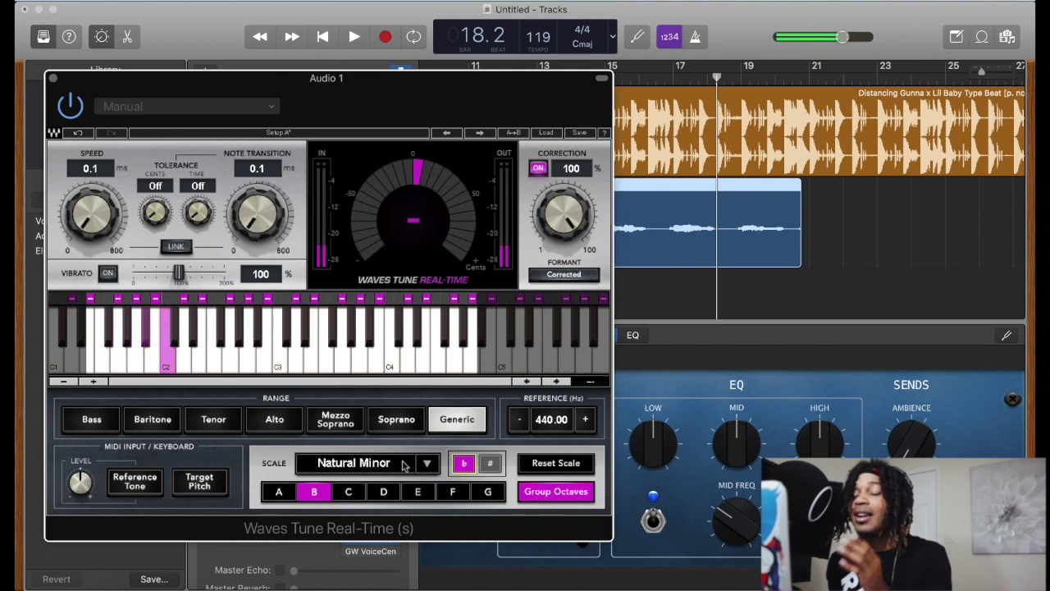
pyautogui.click(462, 463)
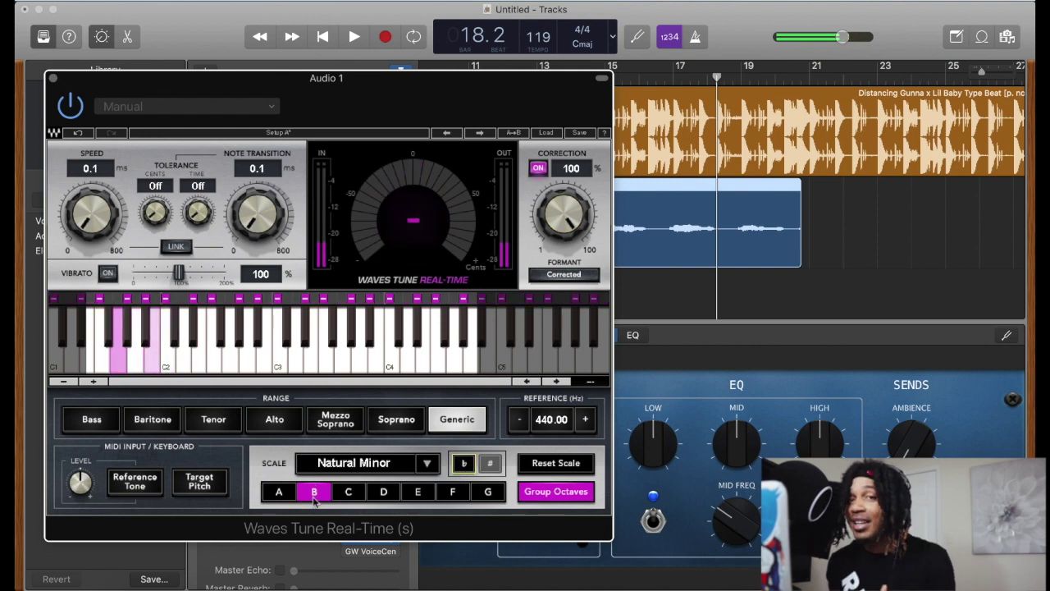
pyautogui.click(463, 463)
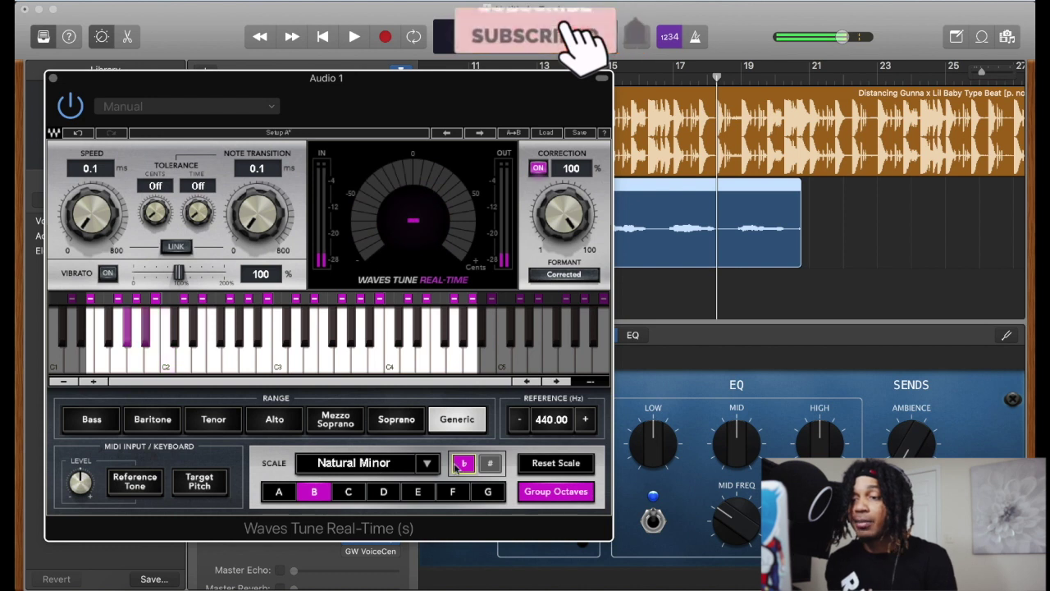
pyautogui.click(418, 491)
pyautogui.click(461, 464)
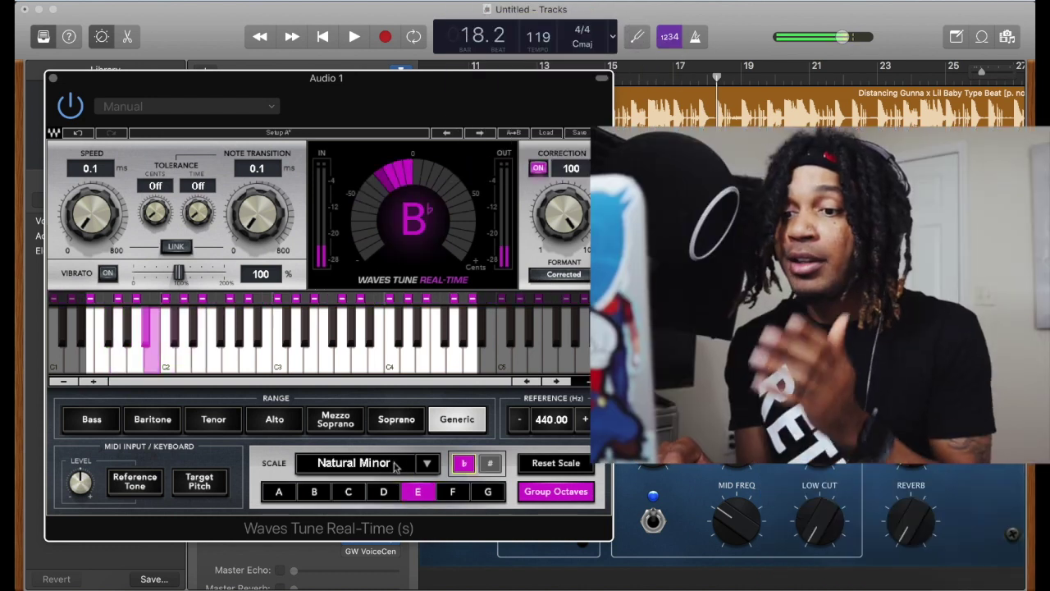
pyautogui.click(489, 464)
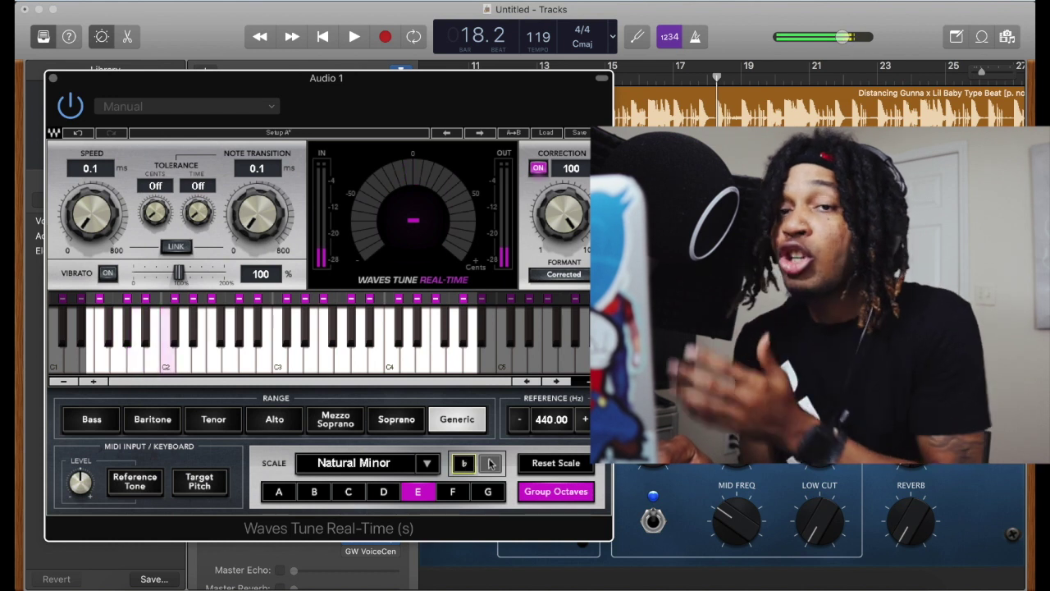
pyautogui.click(314, 493)
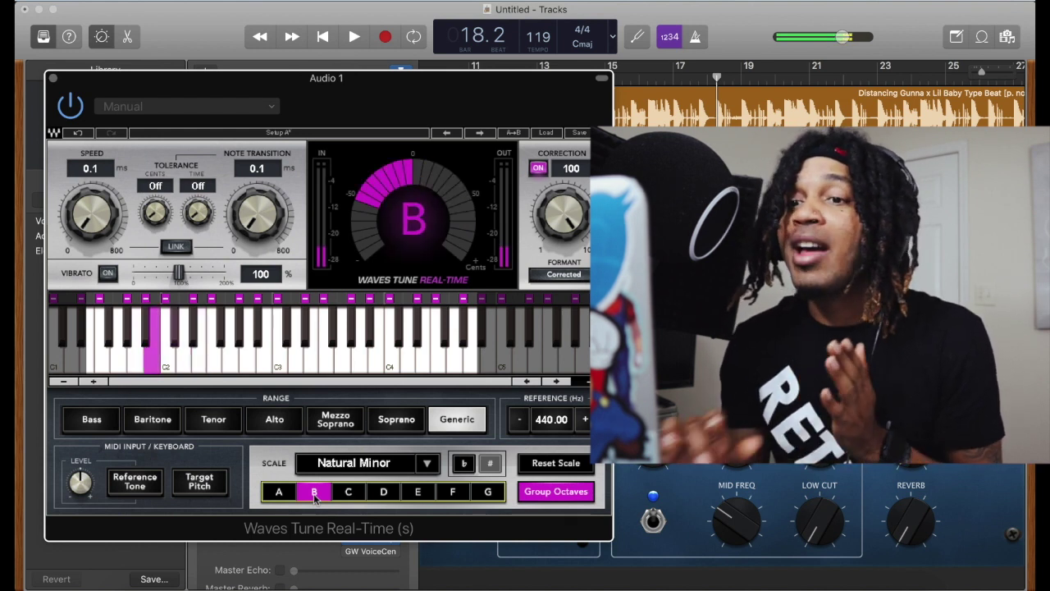
# Step: Reposition the Waves Tune Real-Time window to view the Audio 1 track's plug-in chain
pyautogui.moveTo(435, 98); pyautogui.dragTo(804, 55)
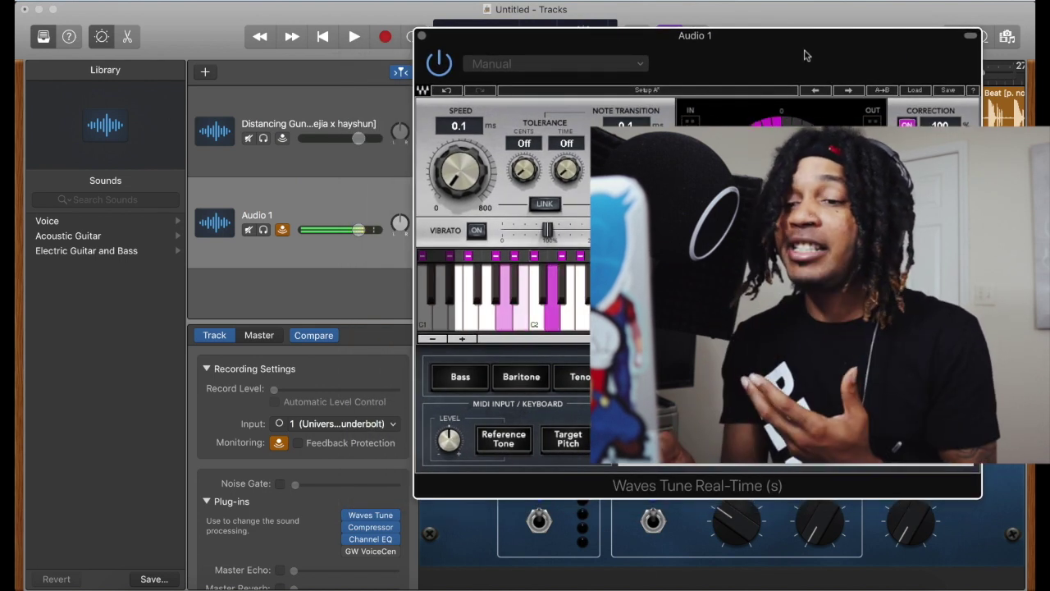
pyautogui.moveTo(370, 532)
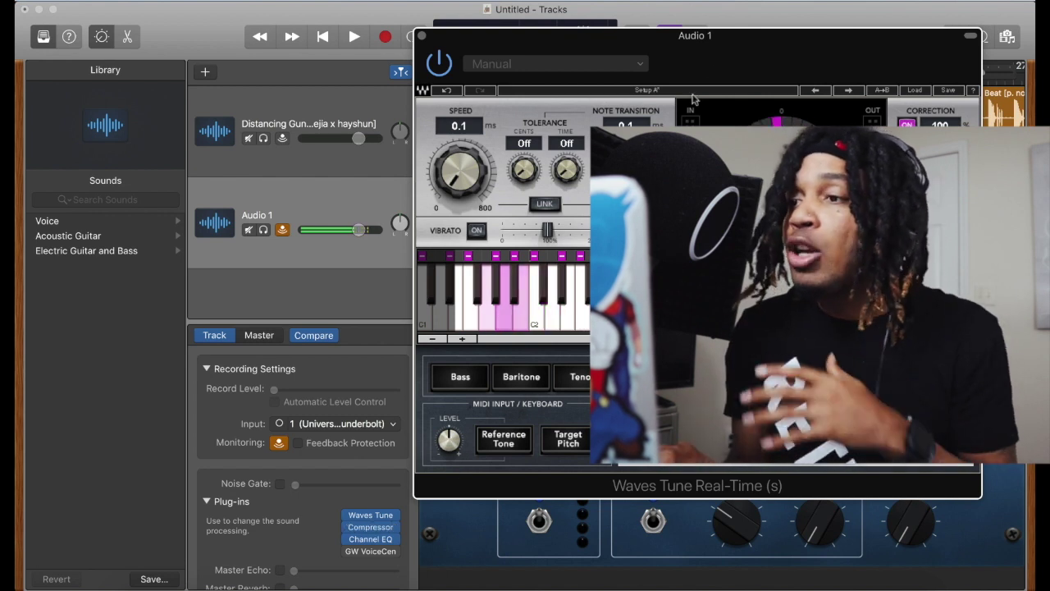
pyautogui.moveTo(710, 65); pyautogui.dragTo(576, 86)
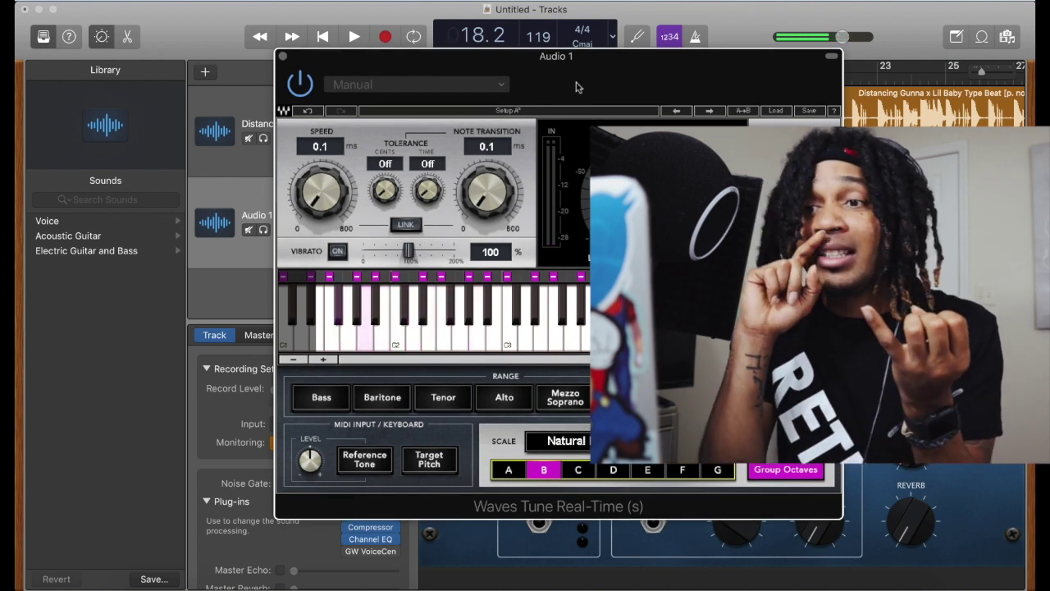